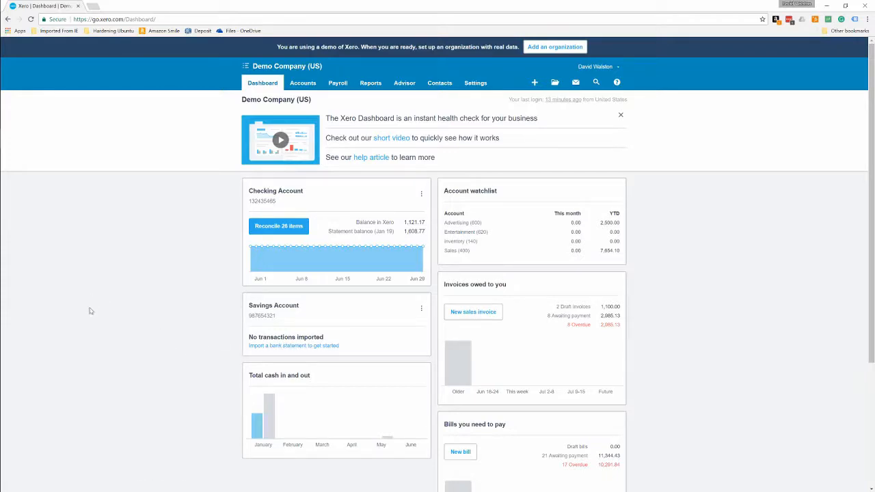
Open the Chart of Accounts from the general settings and start adding a bank account.
{"action": "left_click", "coordinate": [476, 82]}
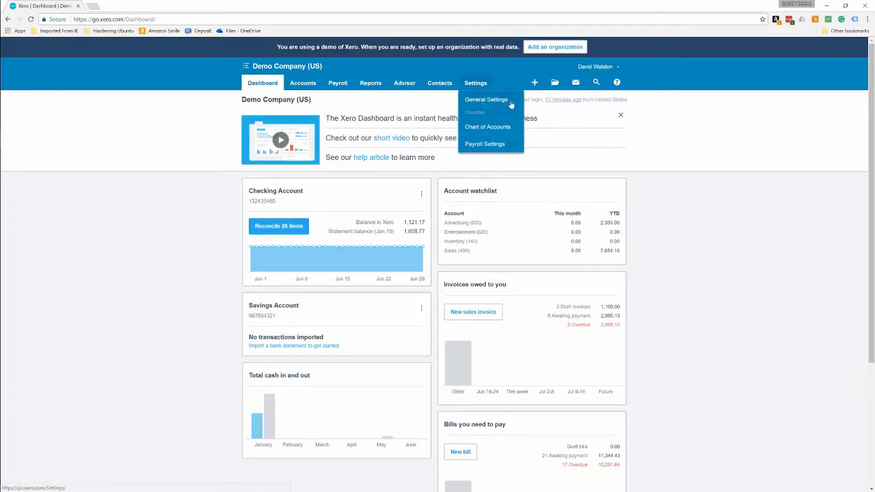
{"action": "left_click", "coordinate": [509, 102]}
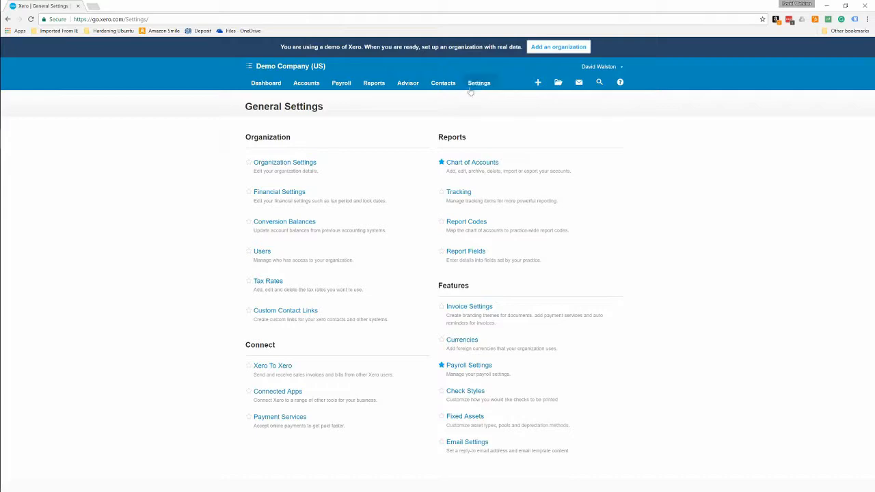
{"action": "mouse_move", "coordinate": [470, 91]}
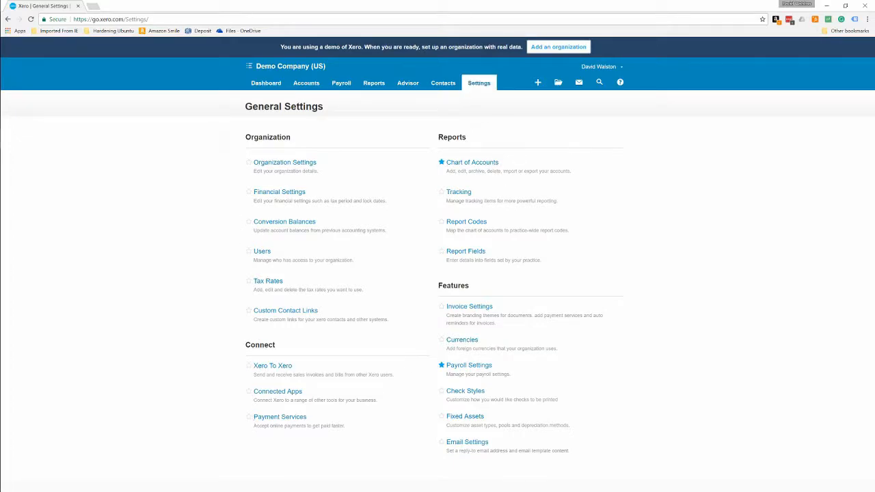
{"action": "left_click", "coordinate": [472, 163]}
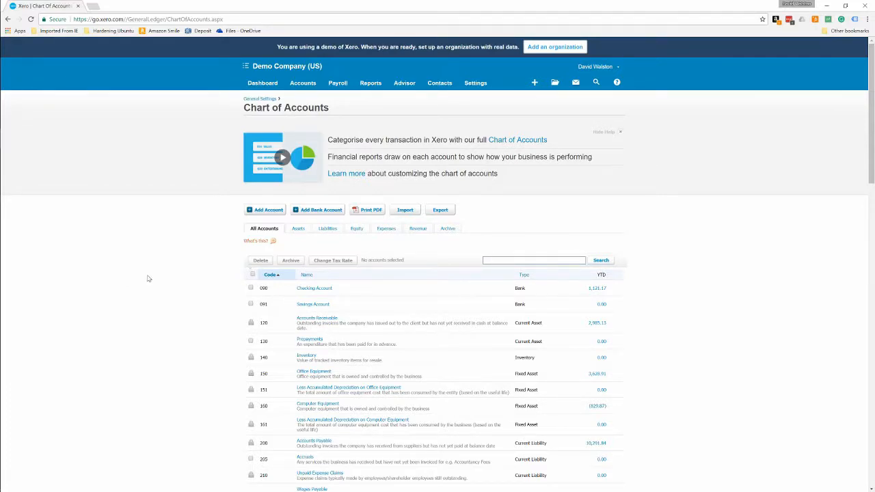
{"action": "left_click", "coordinate": [321, 211]}
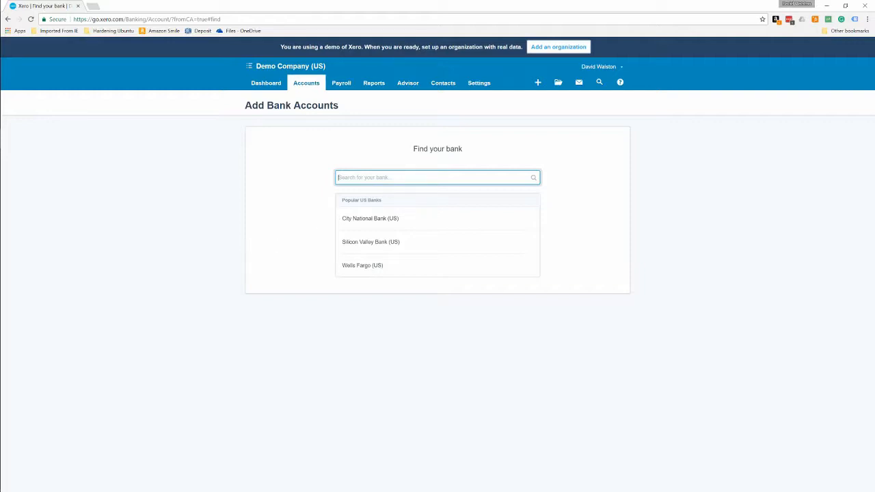
{"action": "type", "text": "jdafe"}
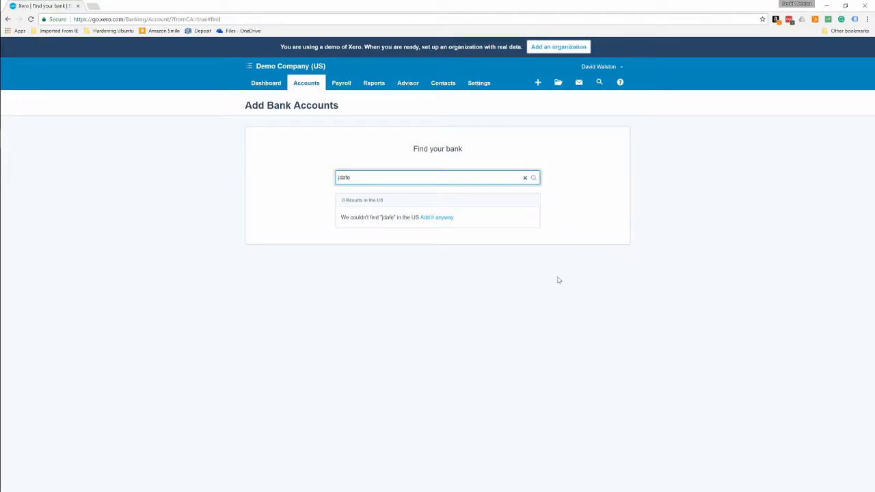
{"action": "key", "text": "BackSpace"}
{"action": "key", "text": "BackSpace"}
{"action": "key", "text": "BackSpace"}
{"action": "key", "text": "BackSpace"}
{"action": "key", "text": "BackSpace"}
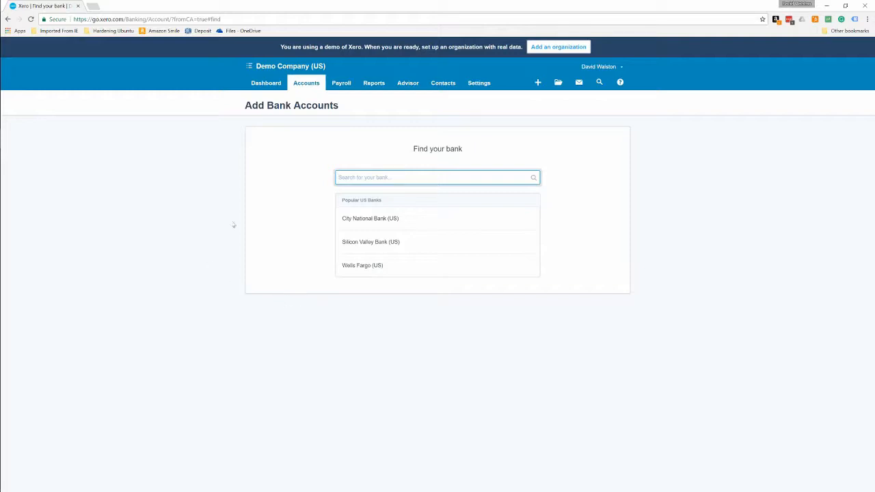
Choose Wells Fargo (US) as the bank, name the account Main Business Checking and give it the account code 093.
{"action": "left_click", "coordinate": [416, 265]}
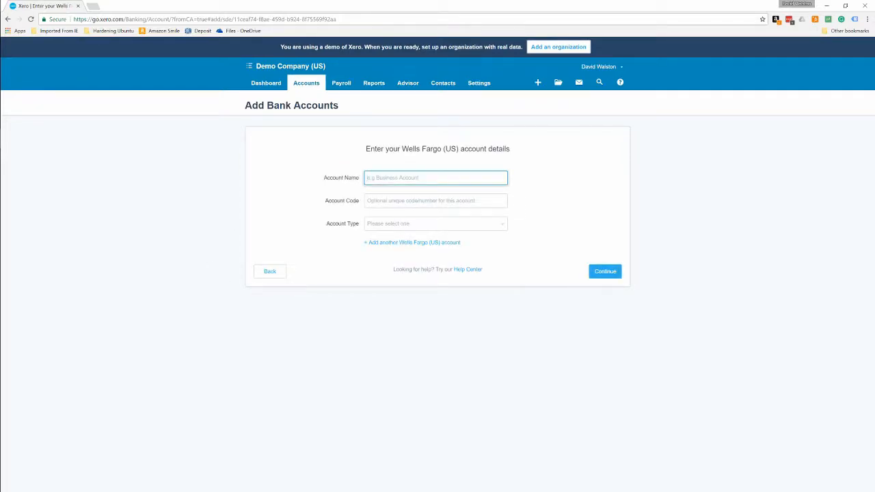
{"action": "type", "text": "Main Business Chec"}
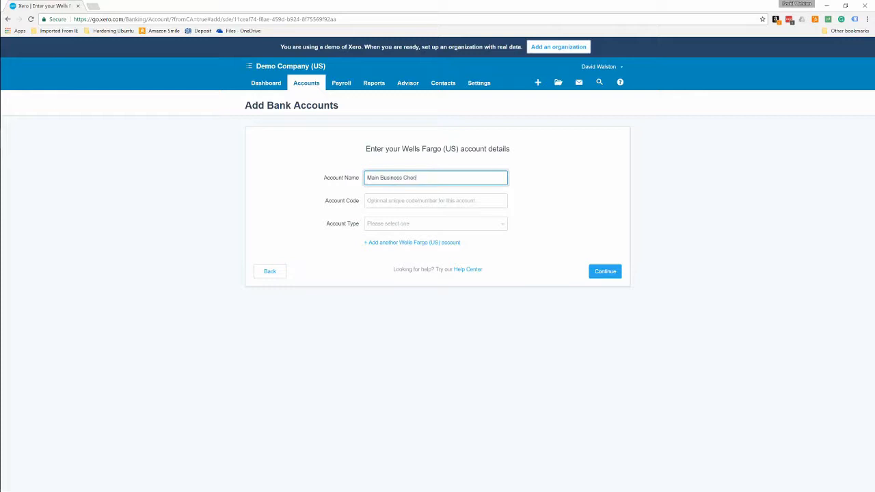
{"action": "type", "text": "king"}
{"action": "key", "text": "Tab"}
{"action": "key", "text": "Tab"}
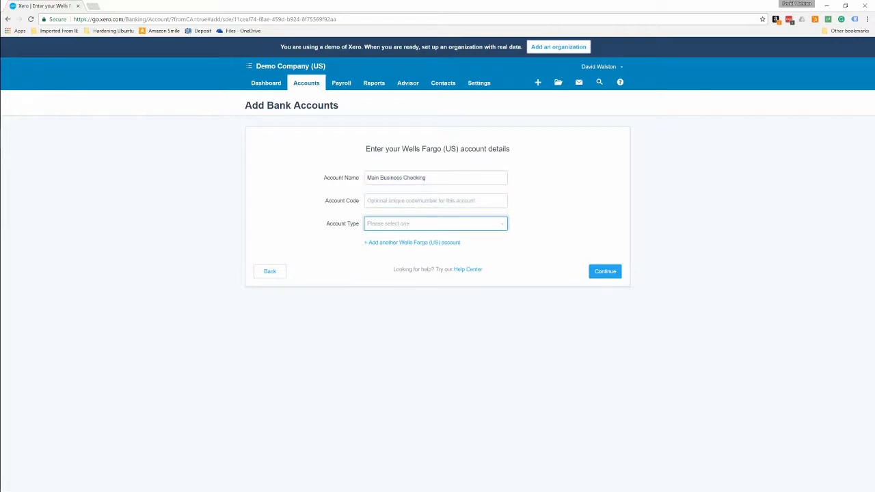
{"action": "key", "text": "shift+Tab"}
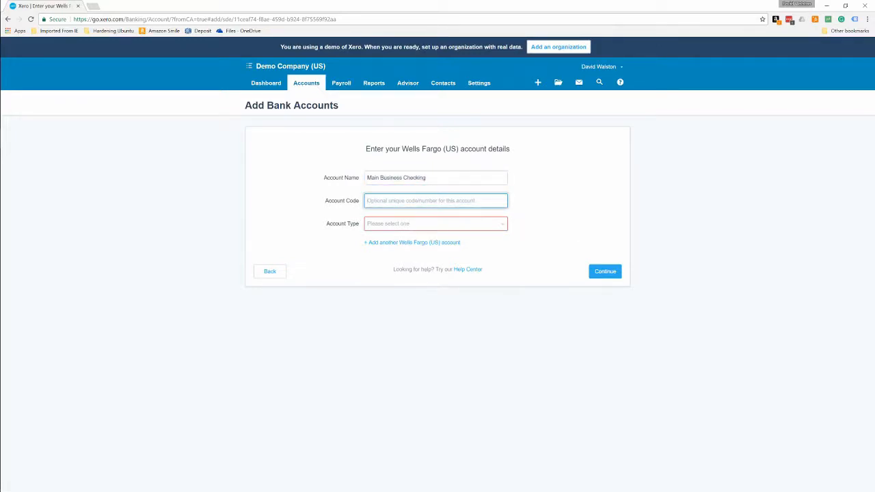
{"action": "type", "text": "093"}
{"action": "key", "text": "Tab"}
Set the account type to Everyday (day-to-day), enter the account number and submit the new bank account.
{"action": "left_click", "coordinate": [436, 228]}
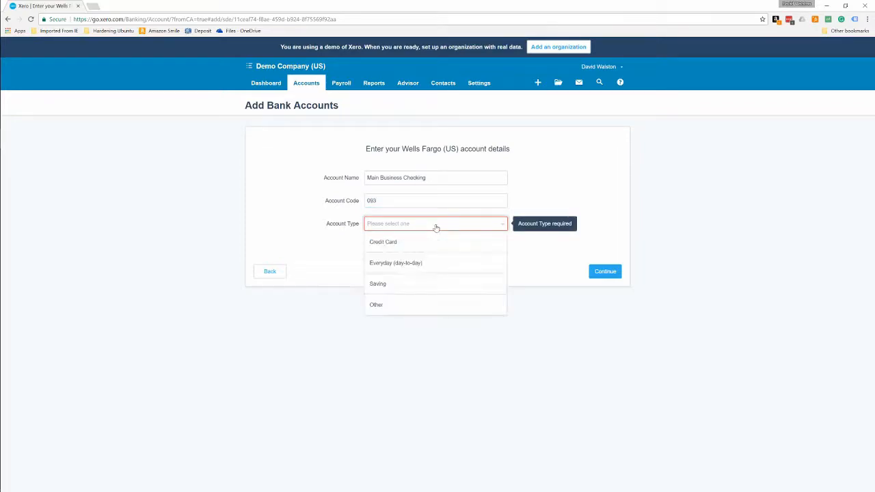
{"action": "left_click", "coordinate": [406, 265]}
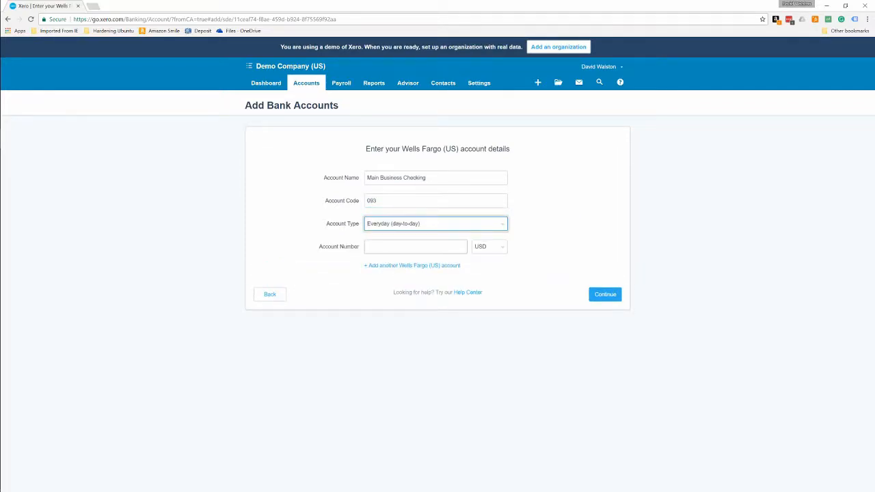
{"action": "key", "text": "Tab"}
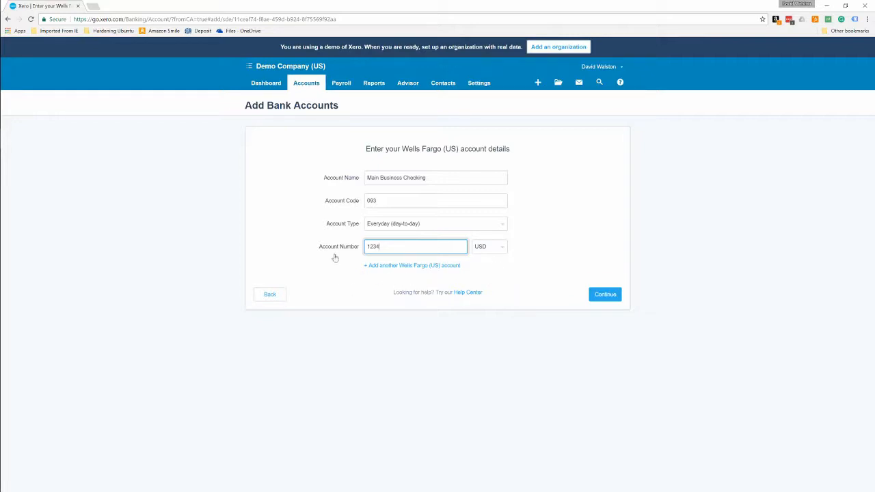
{"action": "left_click", "coordinate": [605, 295]}
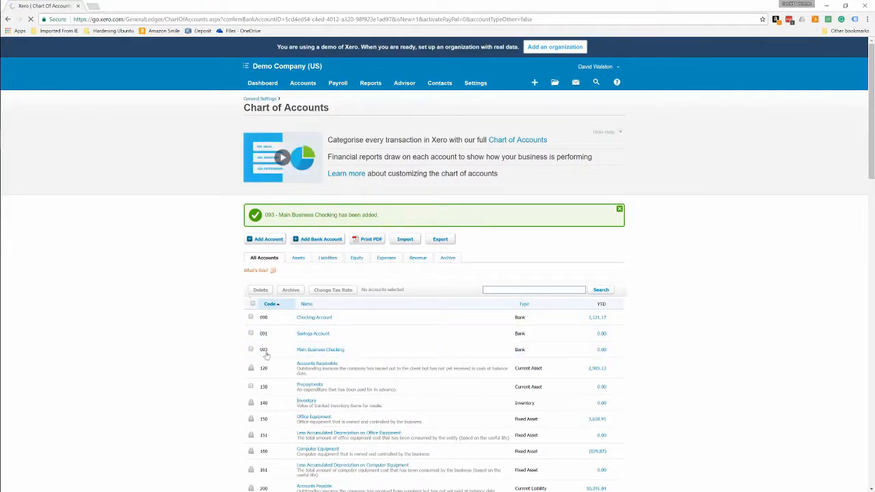
Review and save the bank account details of Main Business Checking, and return to the dashboard.
{"action": "left_click", "coordinate": [327, 352]}
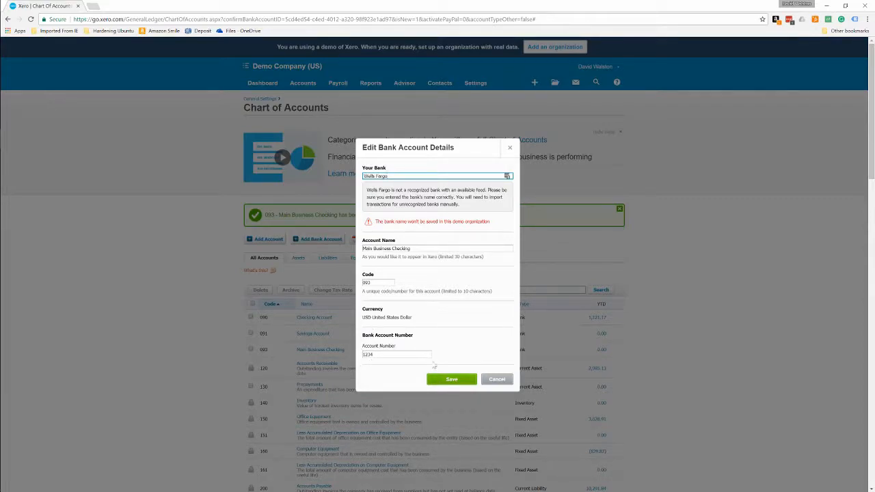
{"action": "left_click", "coordinate": [445, 380]}
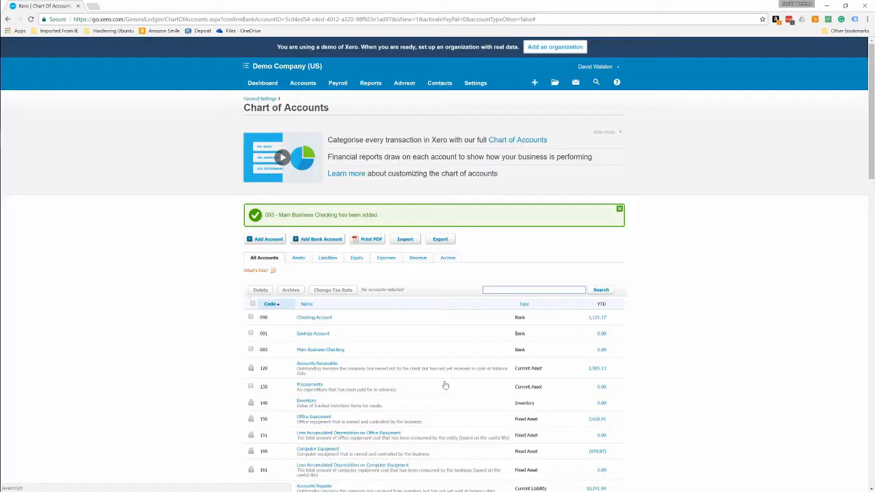
{"action": "left_click", "coordinate": [266, 82]}
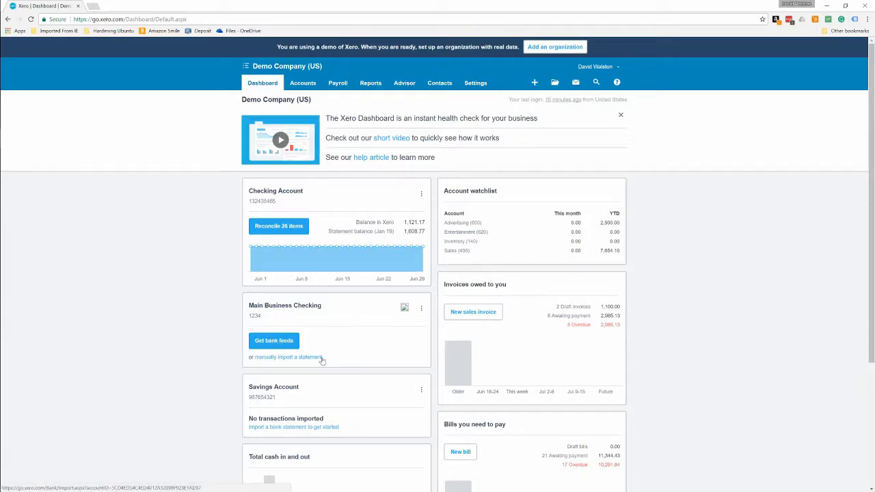
View the bank feed connection for Main Business Checking up to the bank's sign-on page, and return to the dashboard.
{"action": "left_click", "coordinate": [278, 344]}
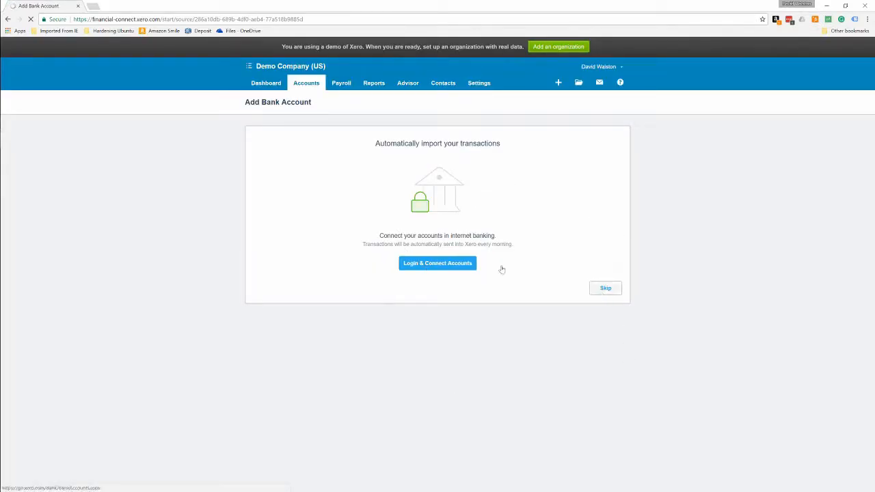
{"action": "left_click", "coordinate": [410, 266]}
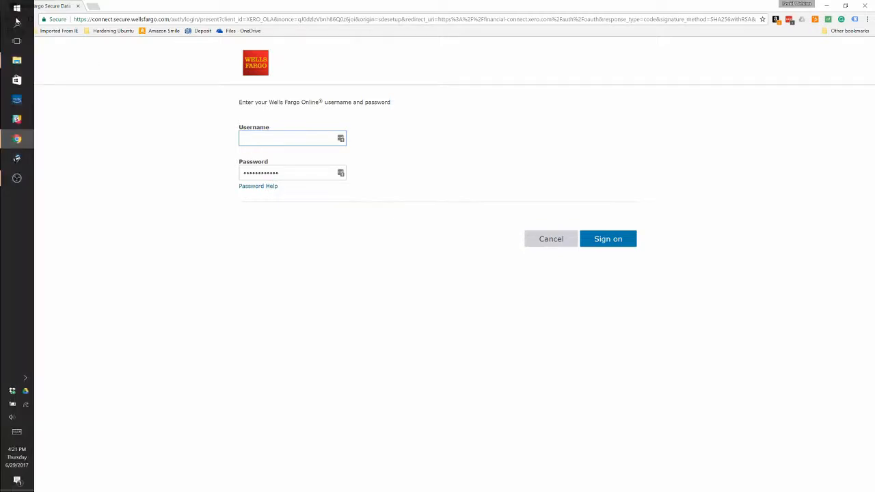
{"action": "left_click", "coordinate": [6, 19]}
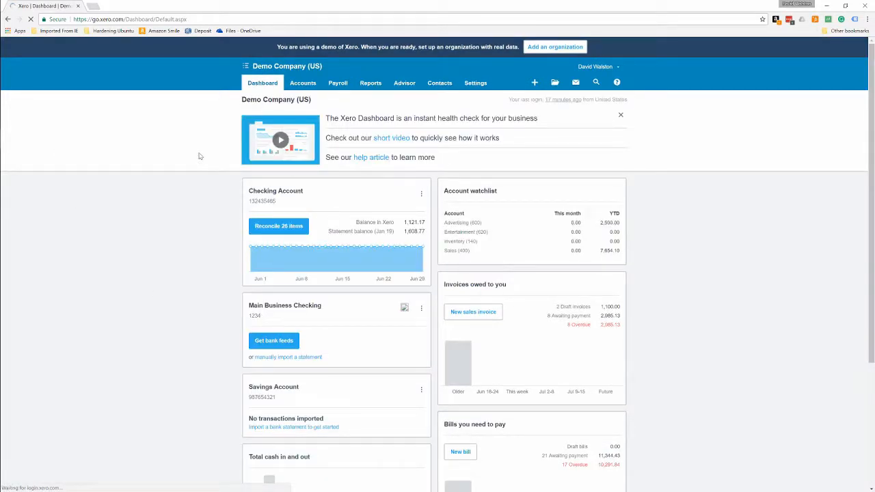
Open the Checking Account's reconciliation and view the Transfer, Create and Match options for the 2,000.00 Jakaranda Maple Systems line.
{"action": "left_click", "coordinate": [280, 226]}
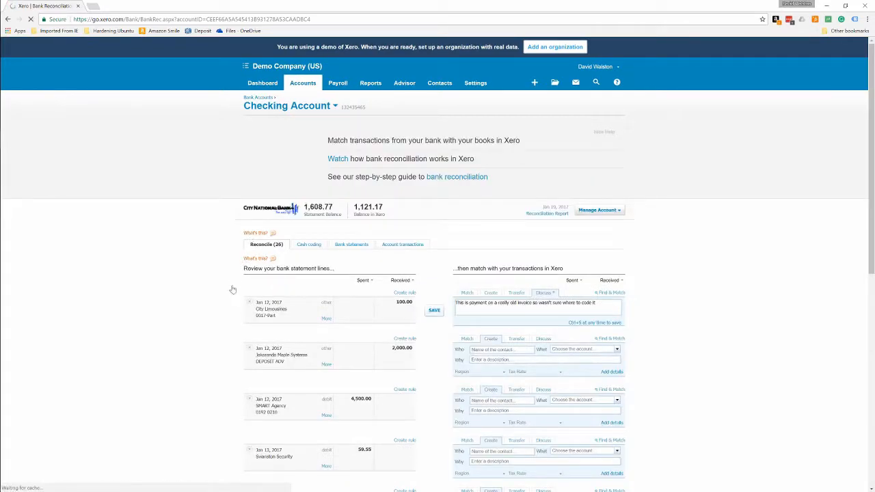
{"action": "scroll", "coordinate": [193, 288], "scroll_direction": "down", "scroll_amount": 2}
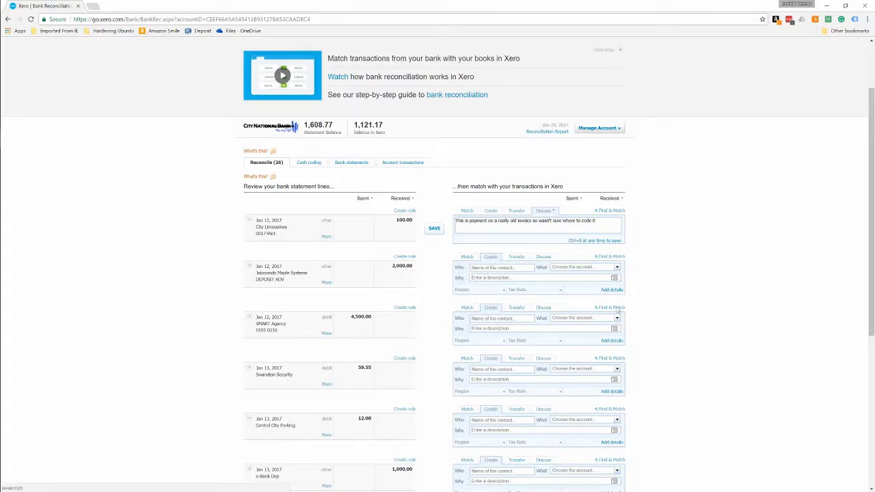
{"action": "left_click", "coordinate": [518, 260]}
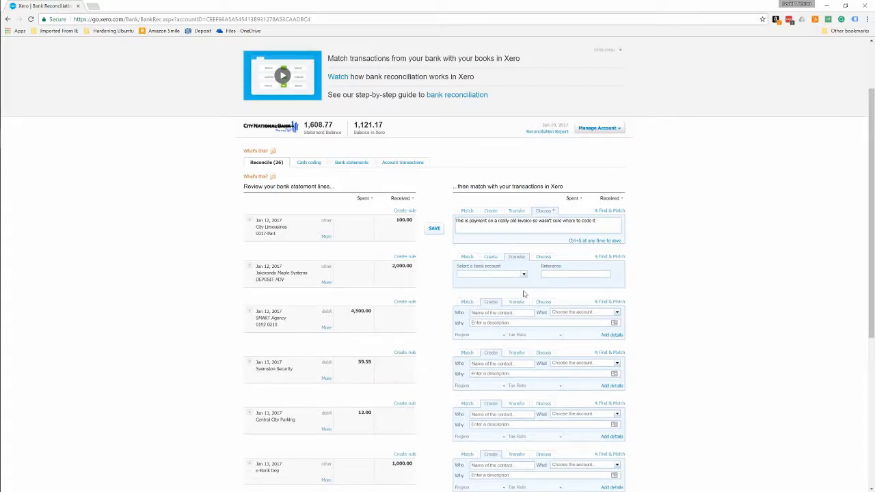
{"action": "left_click", "coordinate": [492, 259]}
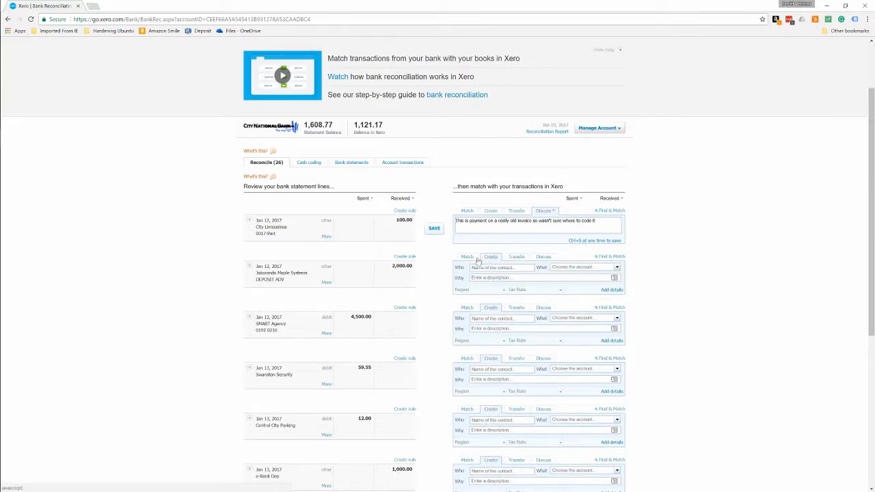
{"action": "left_click", "coordinate": [468, 257]}
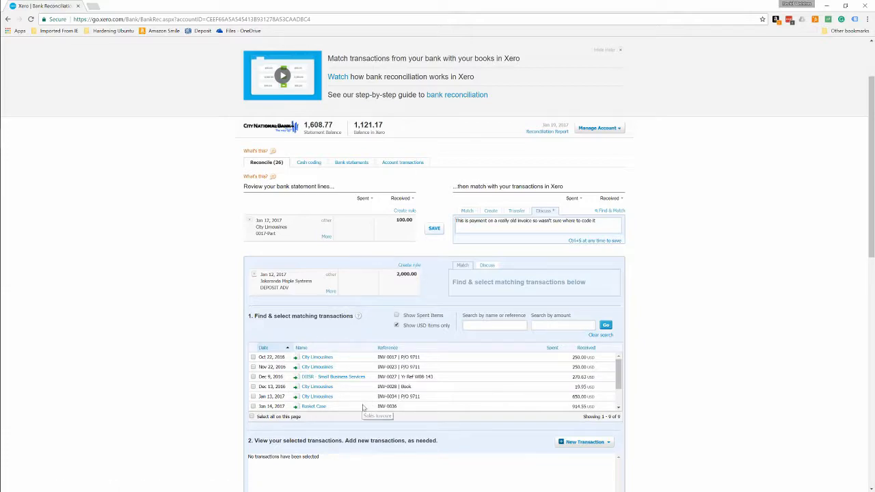
Examine the candidate matching transactions and the other Checking Account statement lines awaiting reconciliation.
{"action": "scroll", "coordinate": [335, 388], "scroll_direction": "down", "scroll_amount": 2}
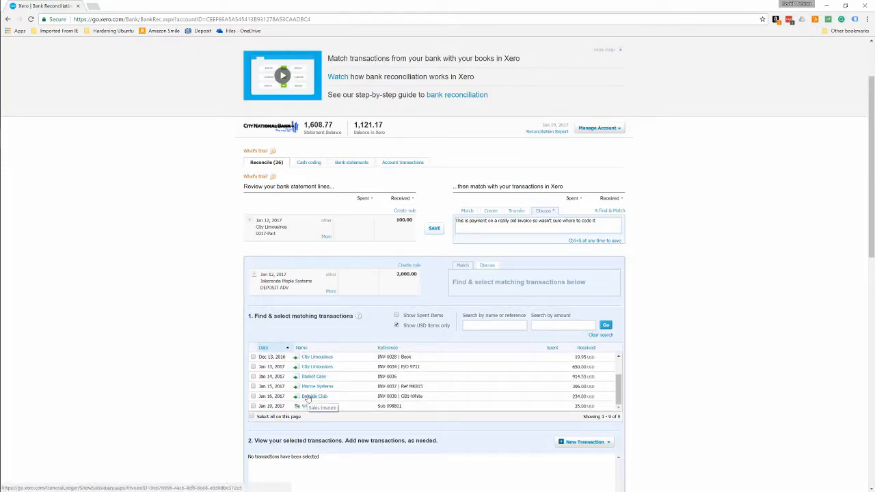
{"action": "scroll", "coordinate": [465, 403], "scroll_direction": "down", "scroll_amount": 2}
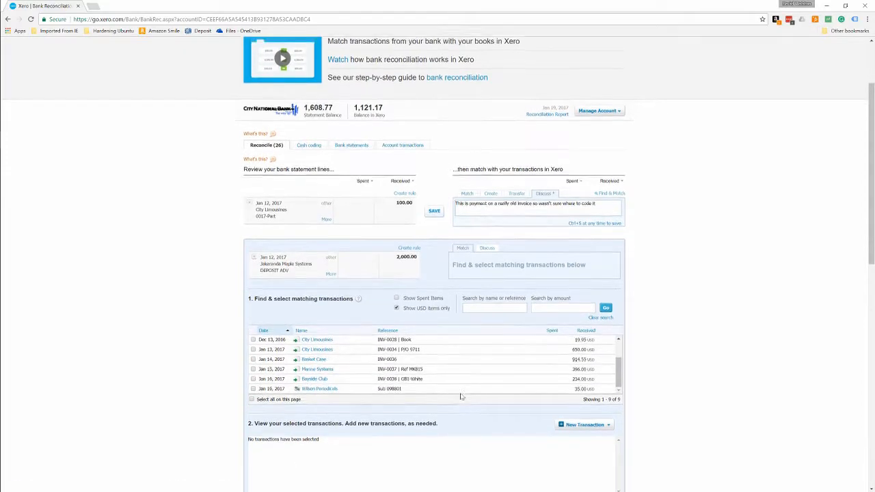
{"action": "scroll", "coordinate": [469, 406], "scroll_direction": "down", "scroll_amount": 3}
{"action": "scroll", "coordinate": [605, 338], "scroll_direction": "down", "scroll_amount": 5}
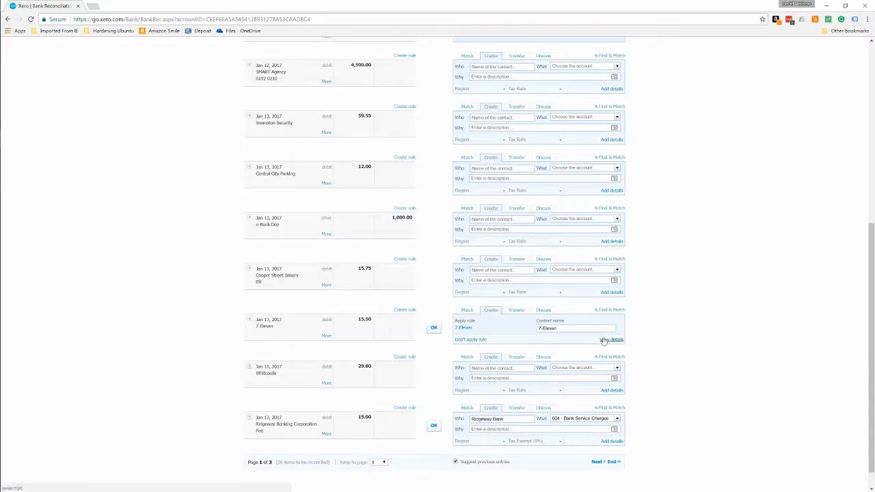
{"action": "scroll", "coordinate": [375, 264], "scroll_direction": "down", "scroll_amount": 1}
{"action": "scroll", "coordinate": [375, 260], "scroll_direction": "up", "scroll_amount": 2}
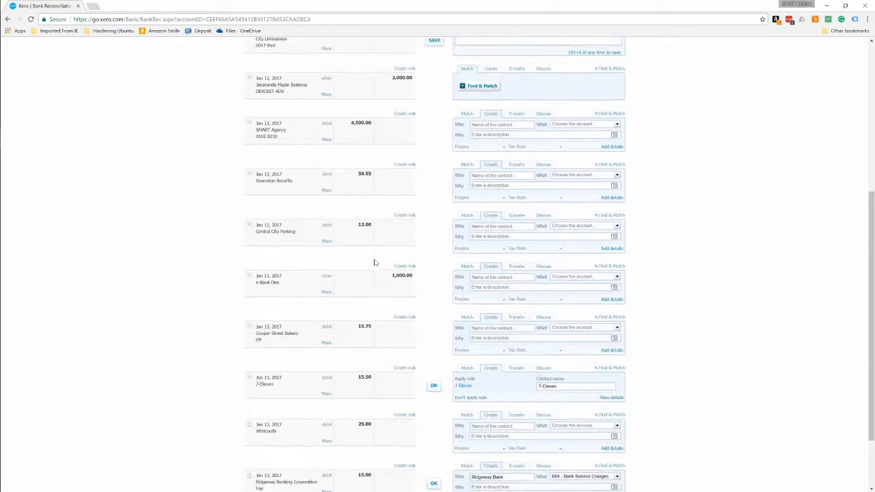
{"action": "scroll", "coordinate": [375, 263], "scroll_direction": "up", "scroll_amount": 1}
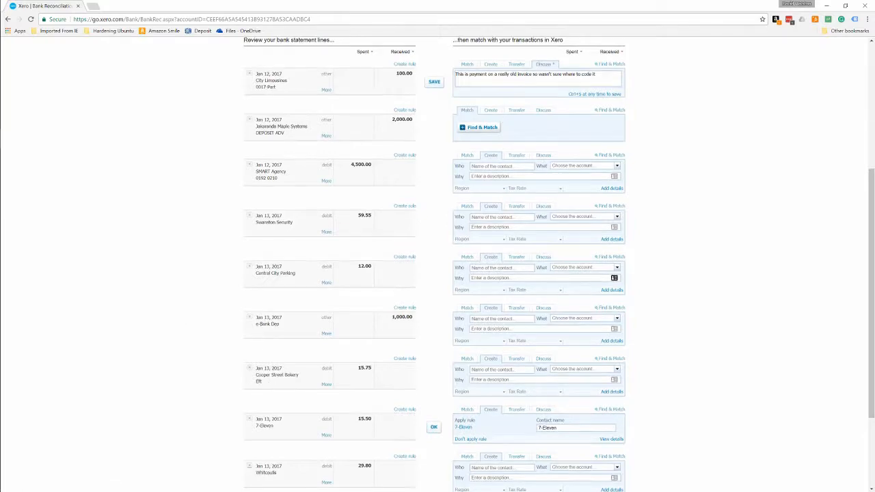
{"action": "scroll", "coordinate": [579, 279], "scroll_direction": "up", "scroll_amount": 2}
Reconcile the 15.50 7-Eleven statement line by accepting its suggested bank rule.
{"action": "scroll", "coordinate": [579, 280], "scroll_direction": "down", "scroll_amount": 2}
{"action": "scroll", "coordinate": [579, 279], "scroll_direction": "down", "scroll_amount": 3}
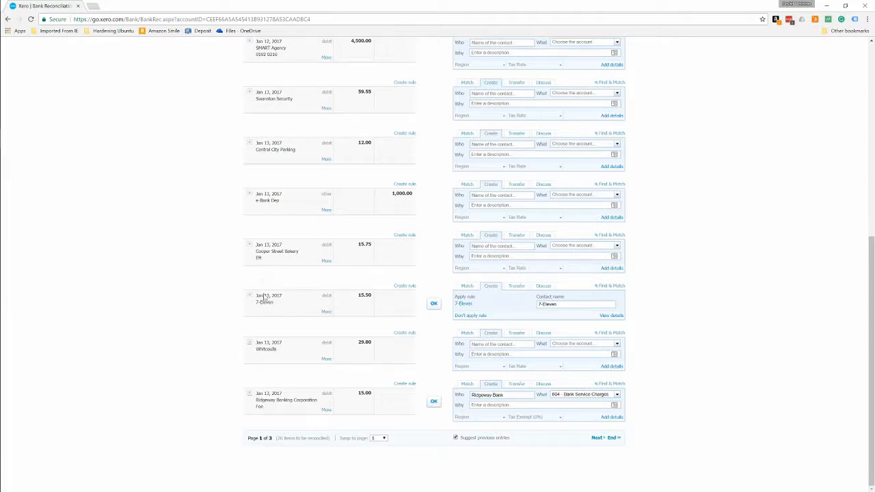
{"action": "left_click_drag", "start_coordinate": [259, 307], "coordinate": [250, 296]}
{"action": "left_click", "coordinate": [277, 316]}
{"action": "left_click", "coordinate": [434, 304]}
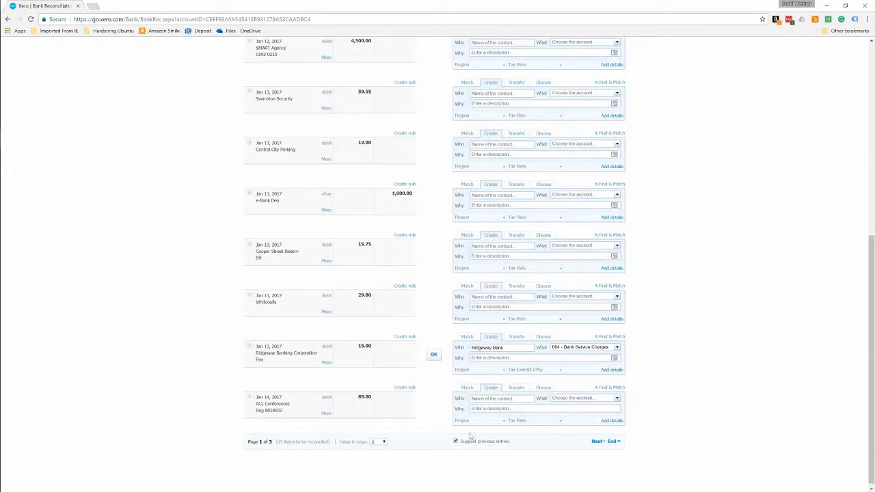
Start a bank rule from the 12.00 Central City Parking statement line and add a condition that the amount equals 12.00.
{"action": "scroll", "coordinate": [391, 440], "scroll_direction": "up", "scroll_amount": 3}
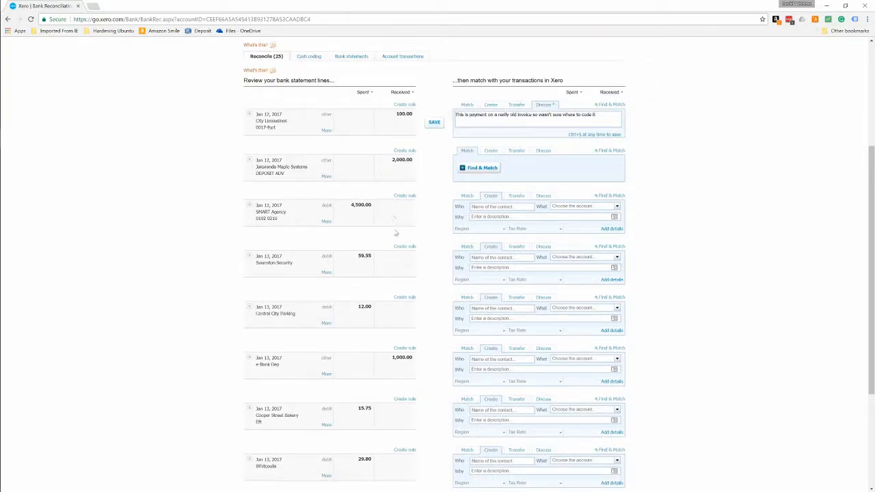
{"action": "left_click", "coordinate": [407, 298]}
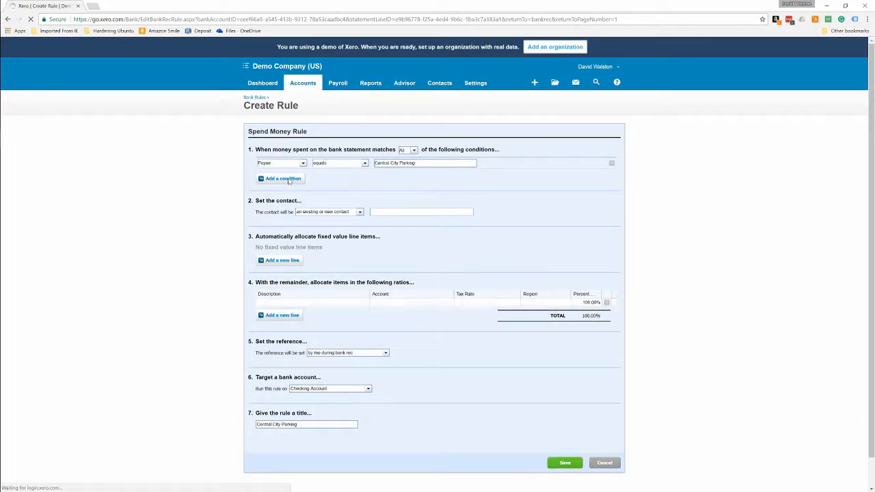
{"action": "left_click", "coordinate": [280, 180]}
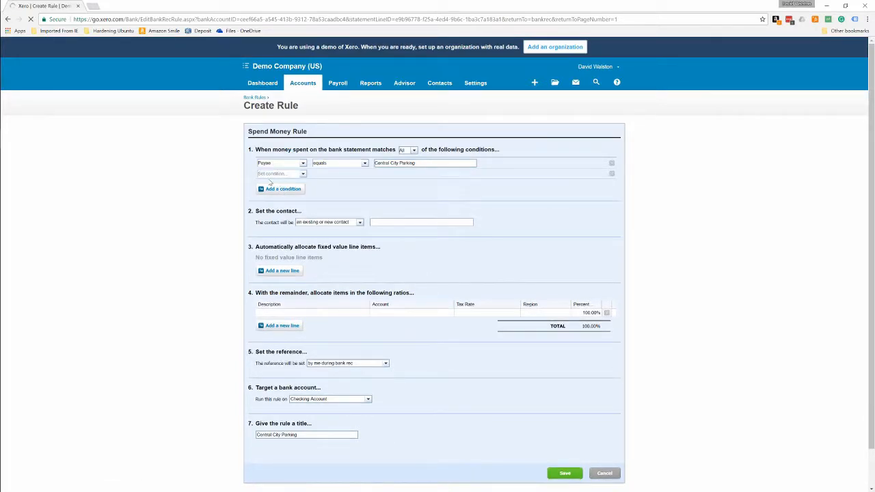
{"action": "left_click", "coordinate": [303, 175]}
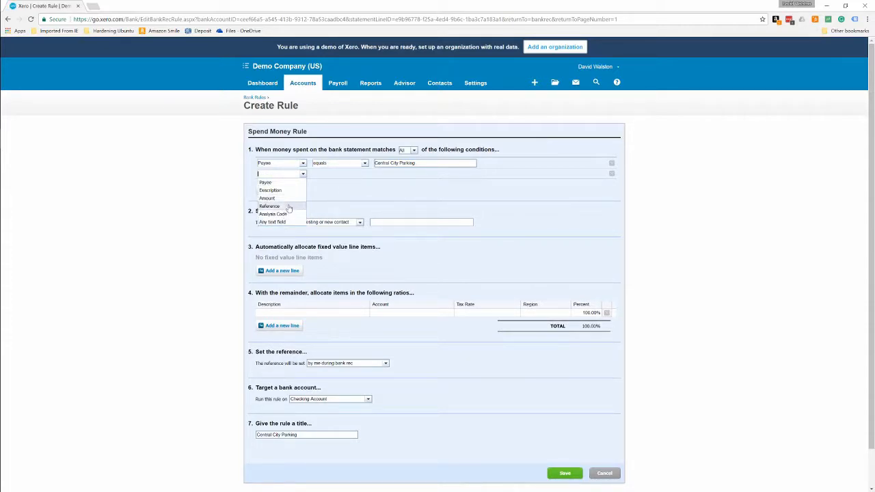
{"action": "left_click", "coordinate": [291, 199]}
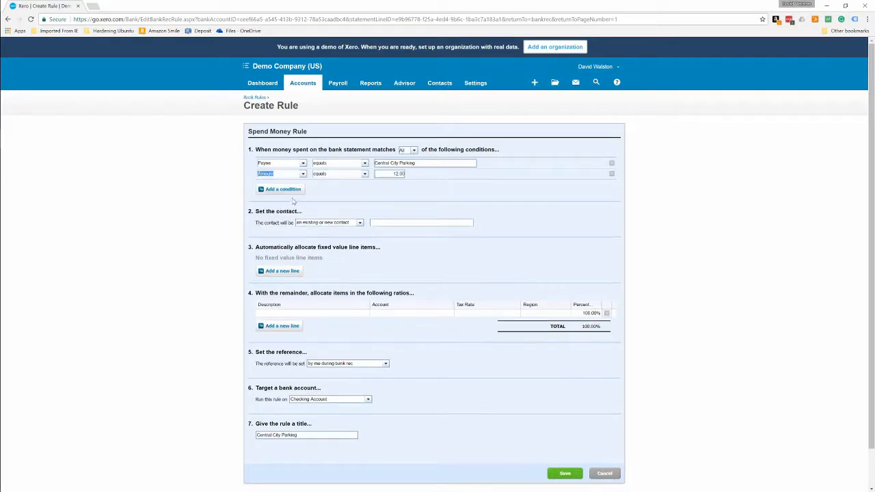
{"action": "left_click", "coordinate": [365, 175]}
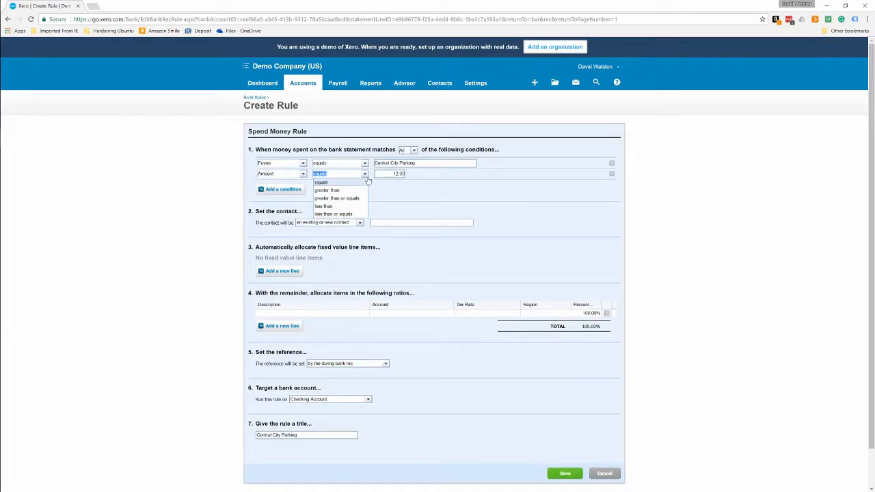
{"action": "left_click", "coordinate": [367, 179]}
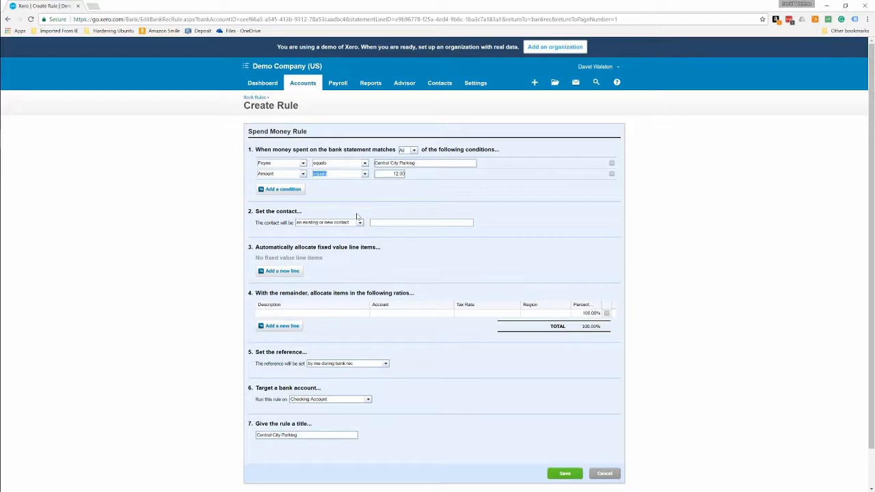
{"action": "key", "text": "Tab"}
Set the rule's contact to Central City Parking, view its account, tax rate and region allocation fields, and cancel the rule.
{"action": "left_click_drag", "start_coordinate": [253, 227], "coordinate": [259, 223]}
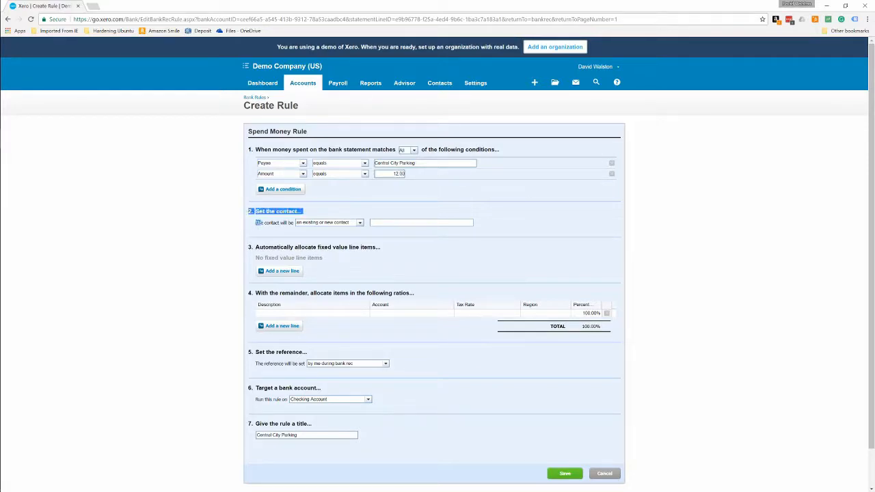
{"action": "left_click", "coordinate": [418, 220]}
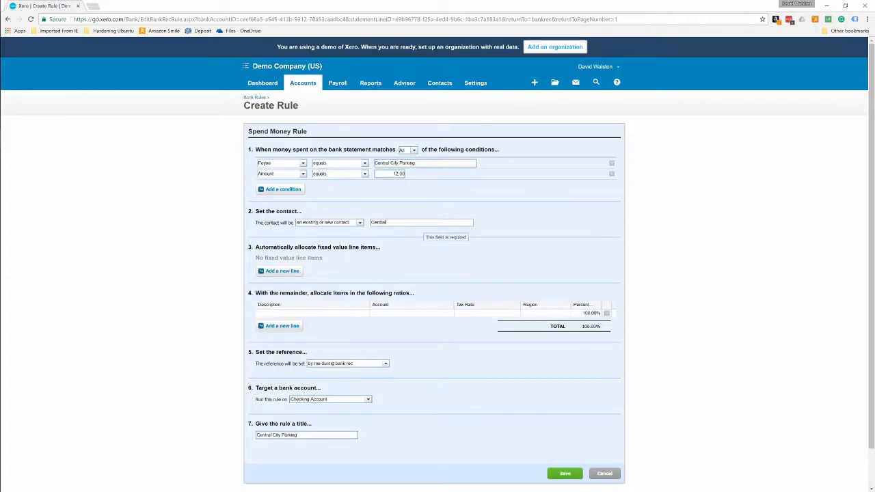
{"action": "type", "text": "Central City Parking"}
{"action": "left_click", "coordinate": [293, 313]}
{"action": "left_click", "coordinate": [398, 314]}
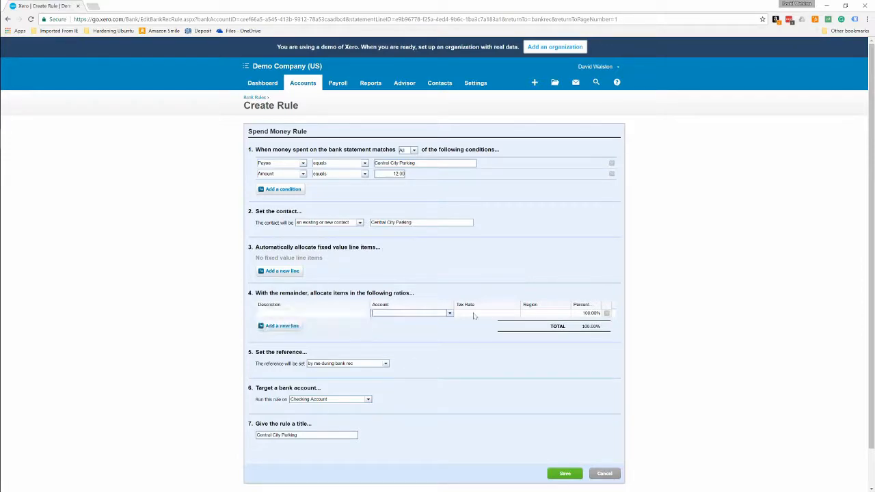
{"action": "left_click", "coordinate": [476, 314]}
{"action": "left_click", "coordinate": [556, 313]}
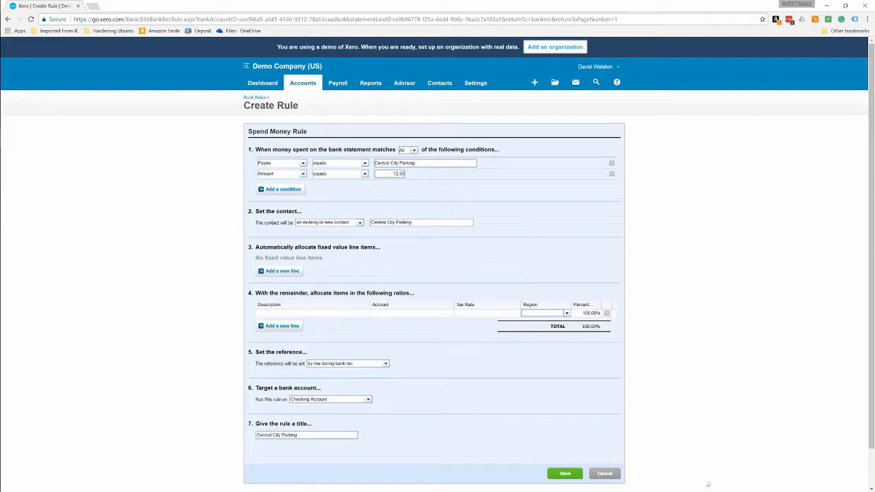
{"action": "left_click", "coordinate": [605, 478]}
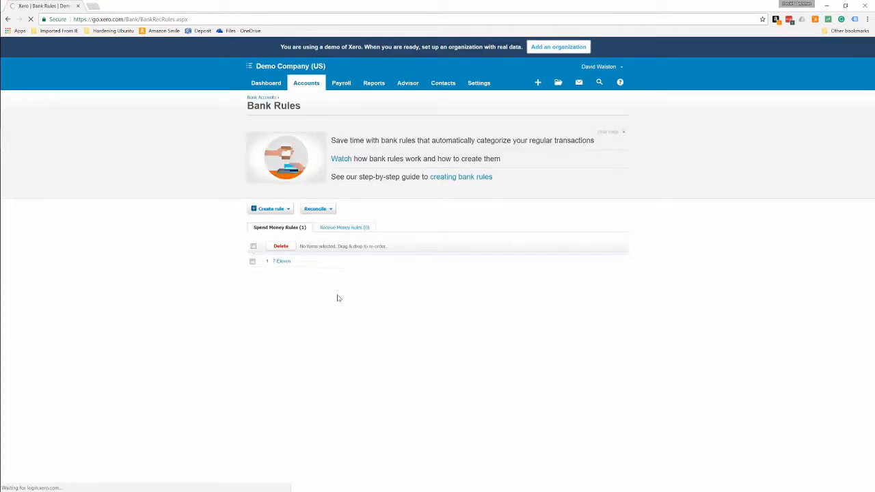
View the settings of the existing 7-Eleven bank rule and return to the Checking Account's reconciliation.
{"action": "left_click", "coordinate": [290, 266]}
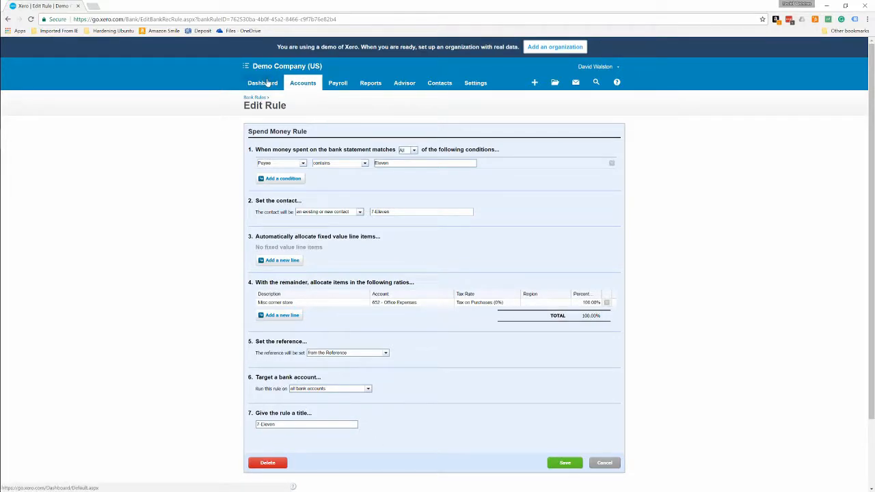
{"action": "right_click", "coordinate": [7, 19]}
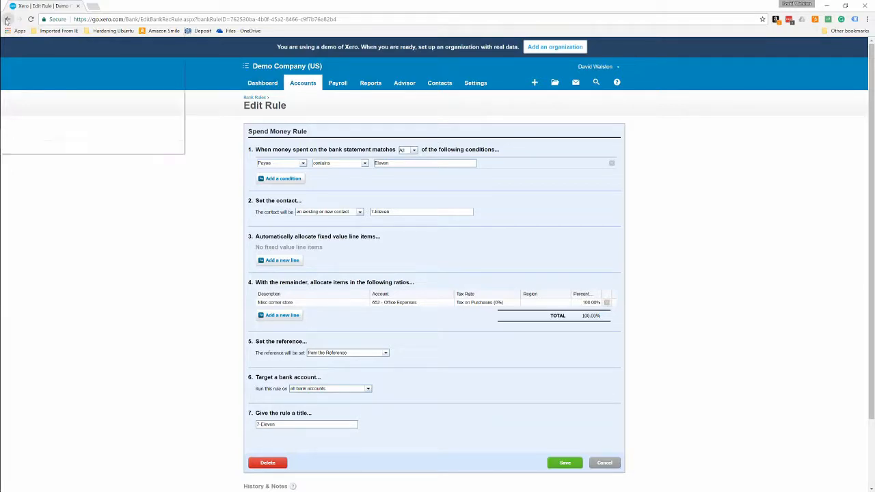
{"action": "left_click", "coordinate": [38, 49]}
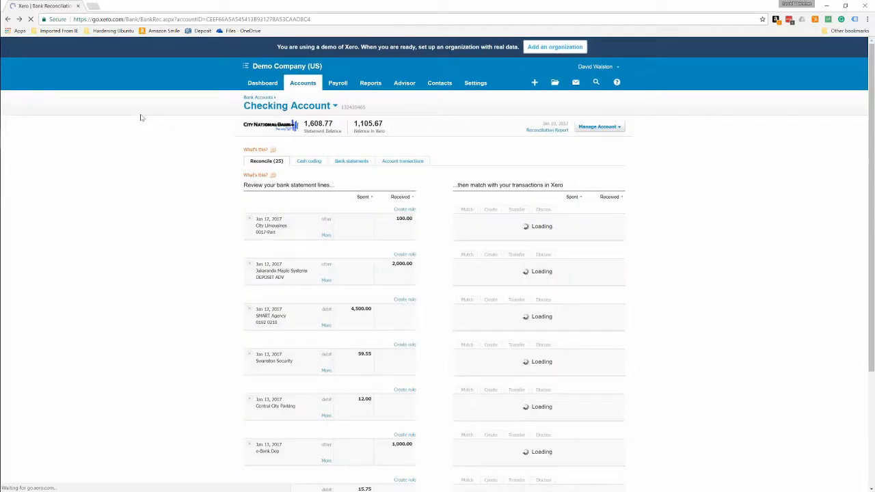
On the second page of statement lines, reconcile the 49.90 and 35.00 Wilson Online Periodicals lines with their suggested matches.
{"action": "scroll", "coordinate": [140, 117], "scroll_direction": "down", "scroll_amount": 3}
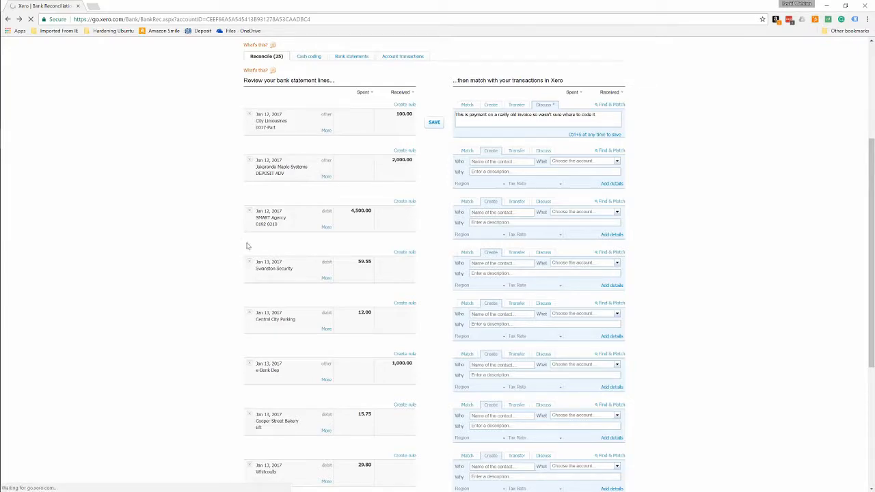
{"action": "scroll", "coordinate": [248, 250], "scroll_direction": "down", "scroll_amount": 5}
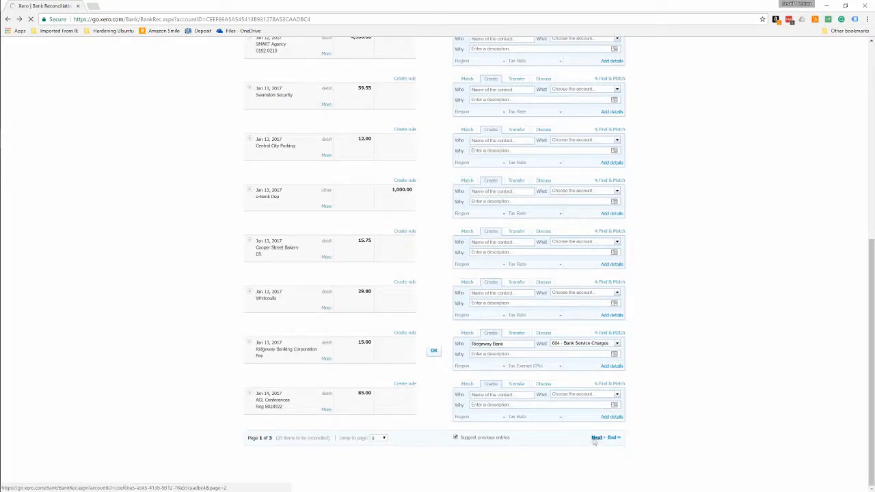
{"action": "left_click", "coordinate": [595, 439]}
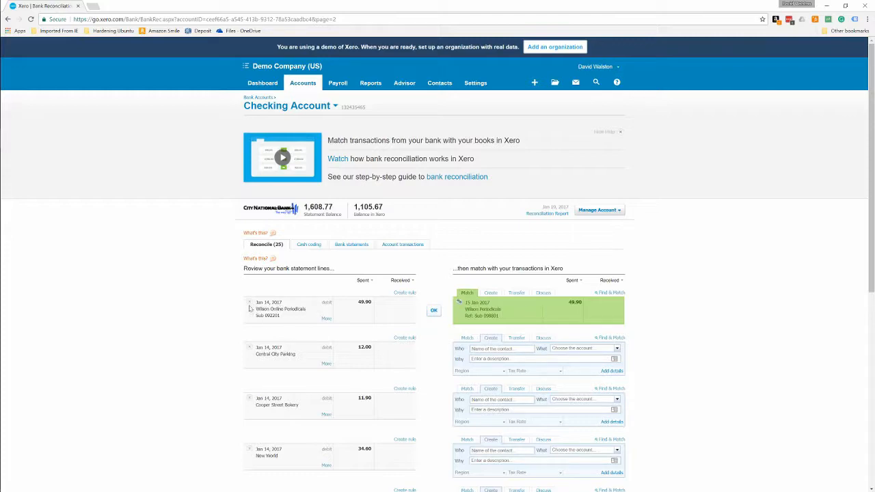
{"action": "left_click_drag", "start_coordinate": [255, 307], "coordinate": [417, 314]}
{"action": "left_click", "coordinate": [418, 314]}
{"action": "left_click", "coordinate": [433, 311]}
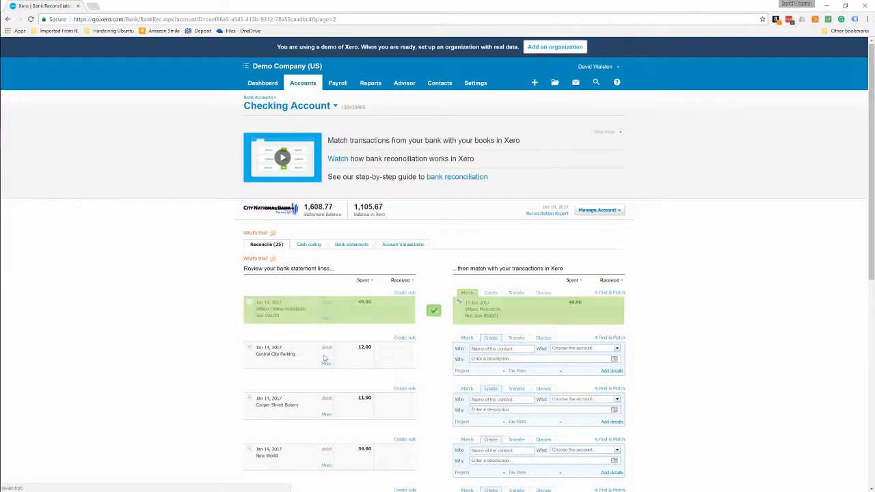
{"action": "scroll", "coordinate": [471, 425], "scroll_direction": "down", "scroll_amount": 4}
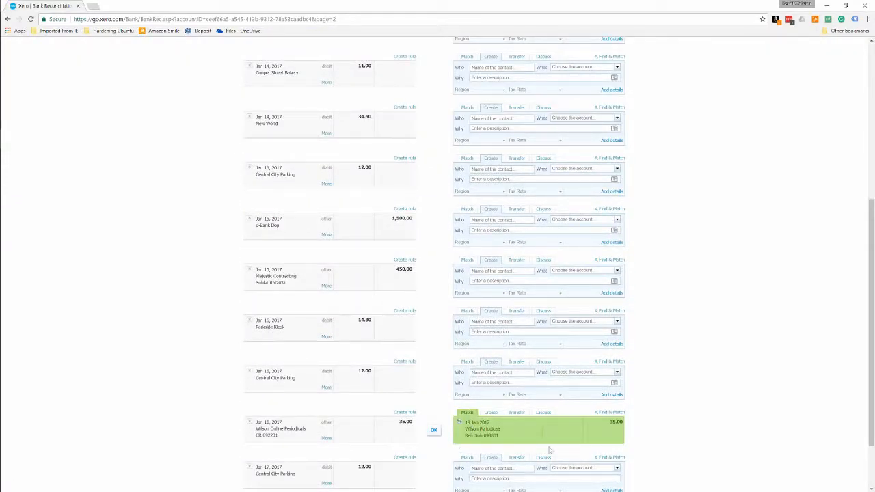
{"action": "left_click", "coordinate": [434, 430]}
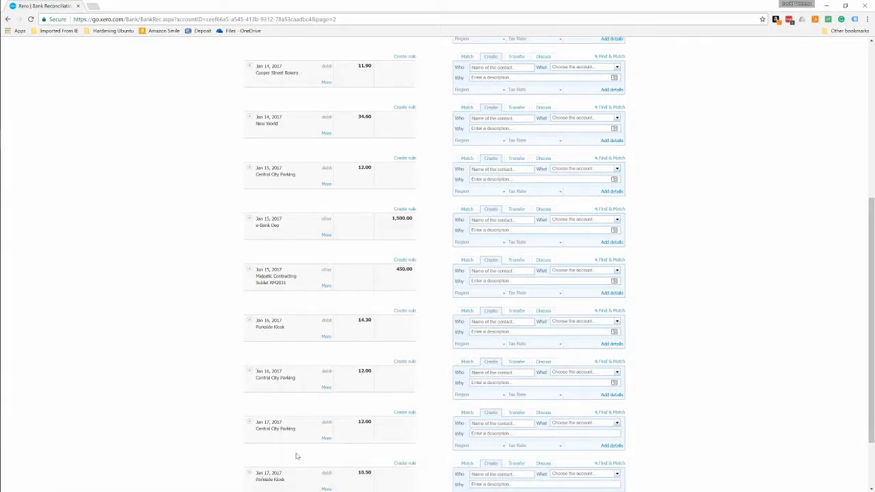
View the Checking Account's reconciliation report, including its un-reconciled statement lines, and return to the reconciliation.
{"action": "scroll", "coordinate": [137, 370], "scroll_direction": "up", "scroll_amount": 3}
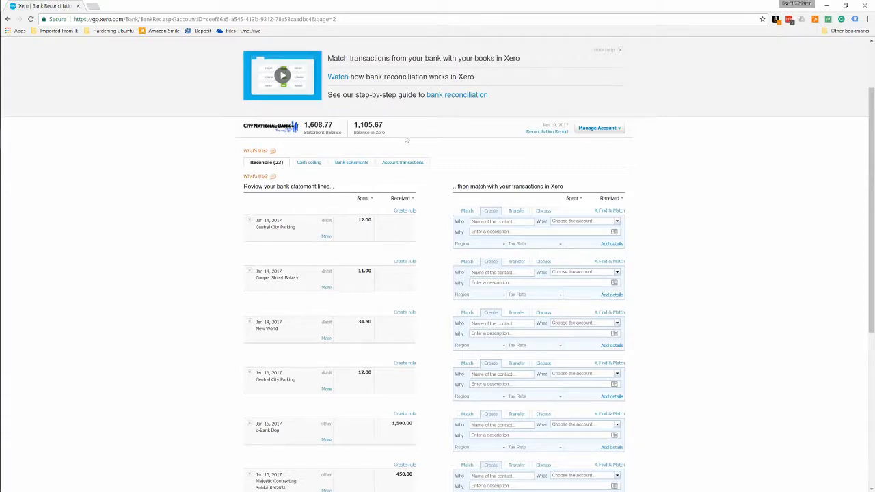
{"action": "left_click", "coordinate": [543, 133]}
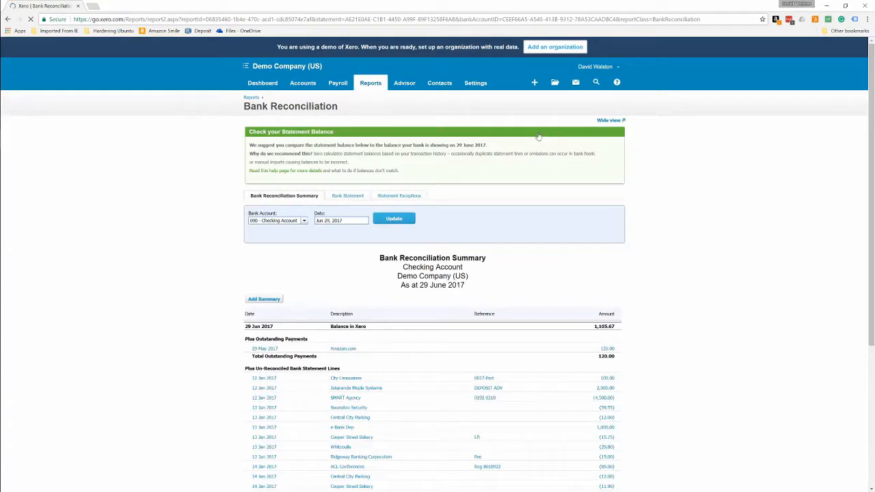
{"action": "scroll", "coordinate": [222, 264], "scroll_direction": "down", "scroll_amount": 3}
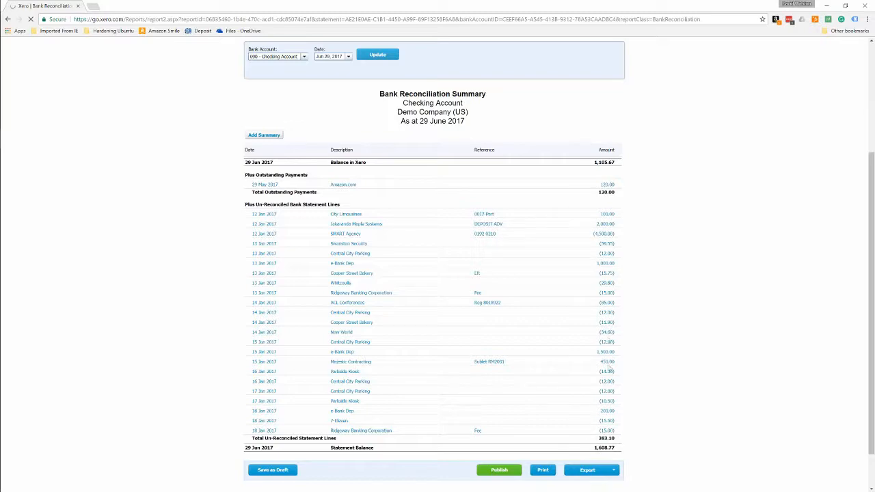
{"action": "scroll", "coordinate": [131, 287], "scroll_direction": "up", "scroll_amount": 3}
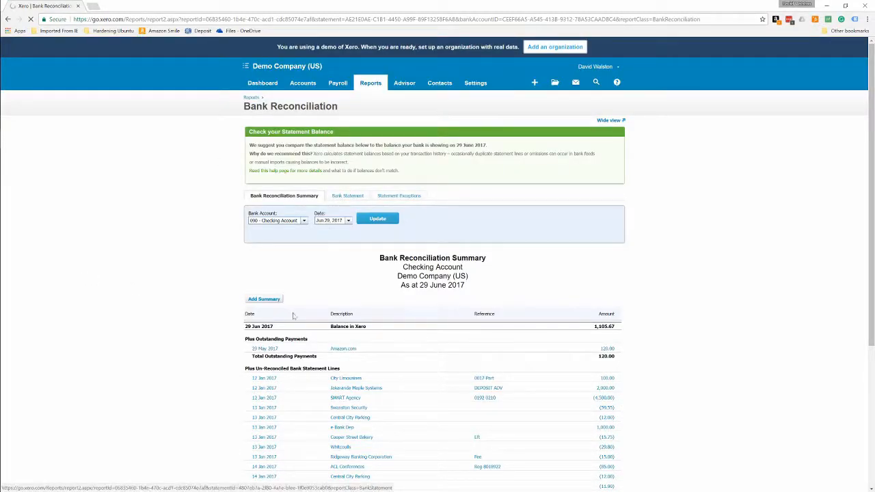
{"action": "left_click", "coordinate": [8, 19]}
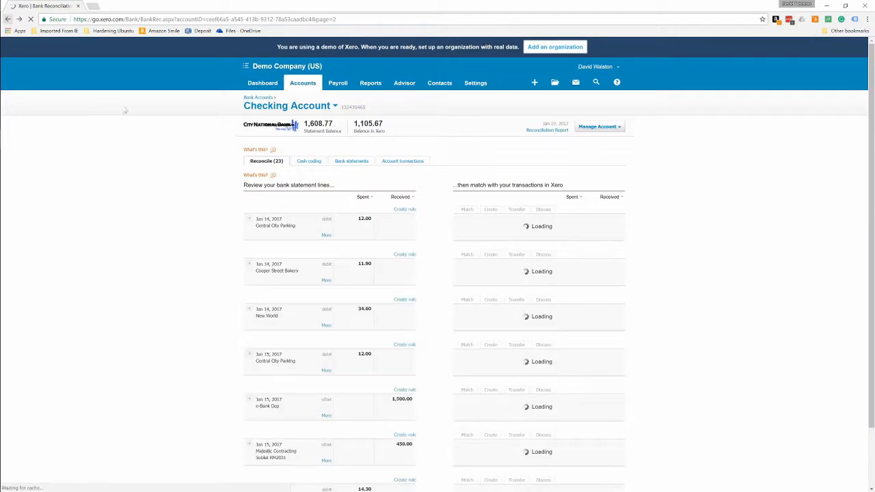
View the Checking Account's statement lines in cash coding and select all of them.
{"action": "scroll", "coordinate": [158, 211], "scroll_direction": "down", "scroll_amount": 1}
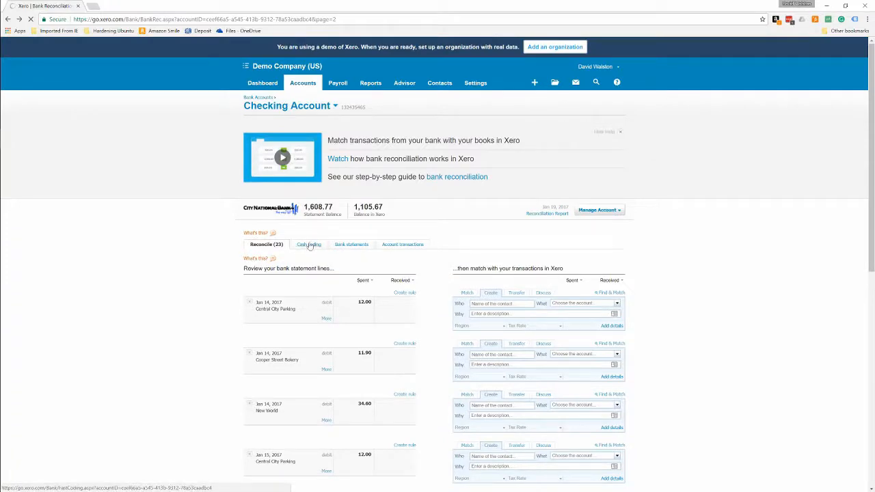
{"action": "left_click", "coordinate": [309, 245]}
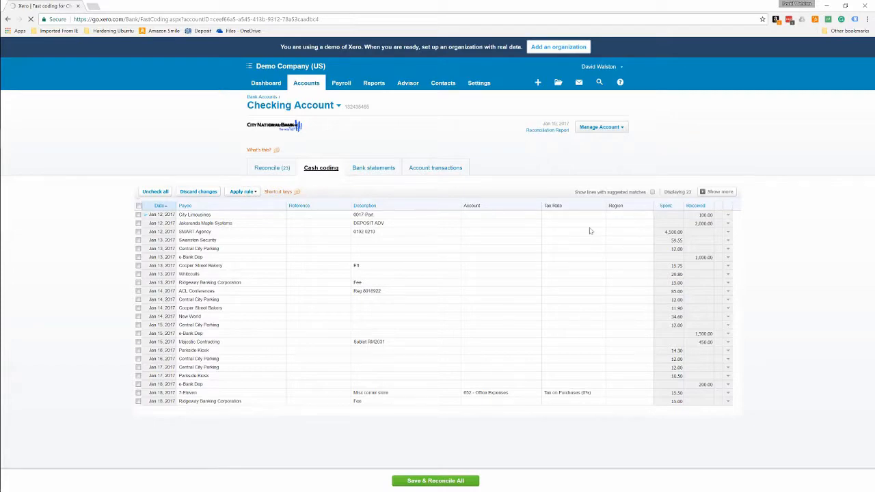
{"action": "left_click", "coordinate": [138, 205]}
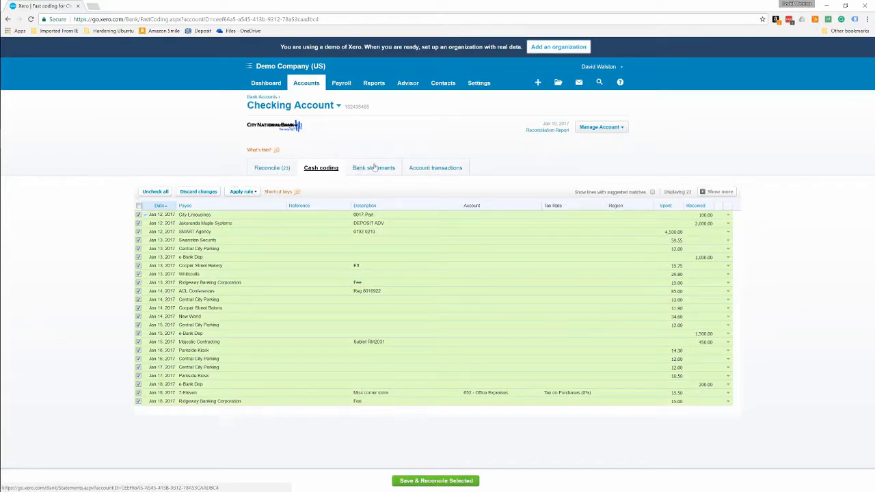
{"action": "left_click", "coordinate": [413, 171]}
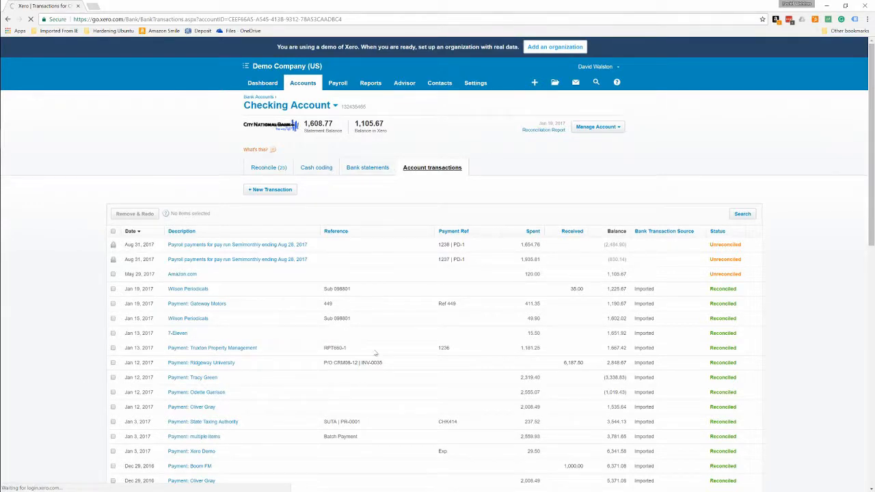
{"action": "scroll", "coordinate": [374, 353], "scroll_direction": "down", "scroll_amount": 8}
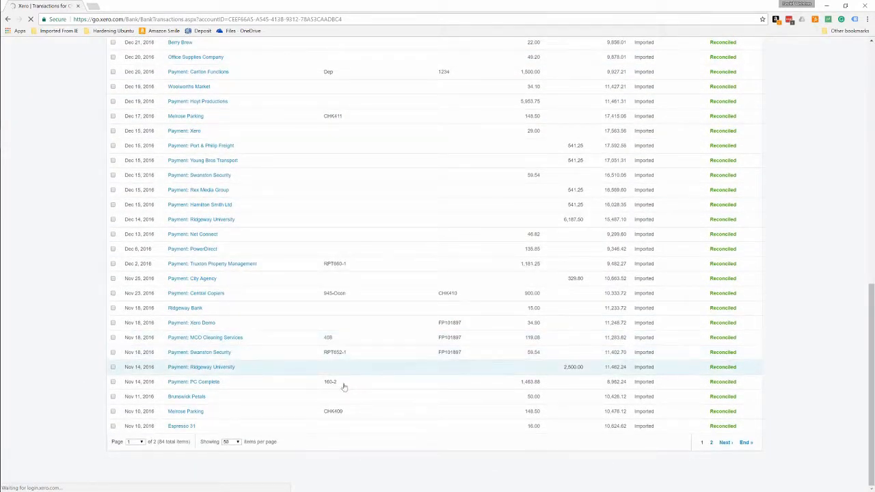
{"action": "scroll", "coordinate": [374, 353], "scroll_direction": "up", "scroll_amount": 5}
{"action": "scroll", "coordinate": [406, 355], "scroll_direction": "up", "scroll_amount": 5}
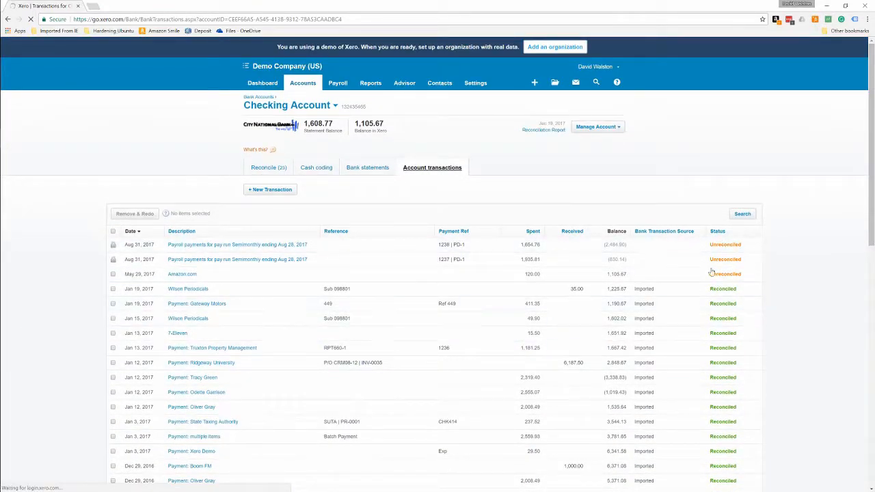
{"action": "scroll", "coordinate": [562, 394], "scroll_direction": "down", "scroll_amount": 10}
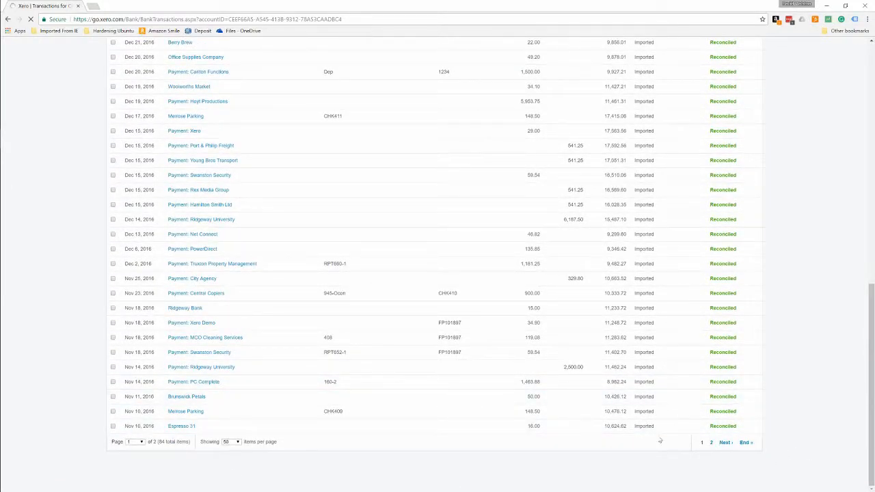
{"action": "scroll", "coordinate": [365, 406], "scroll_direction": "up", "scroll_amount": 10}
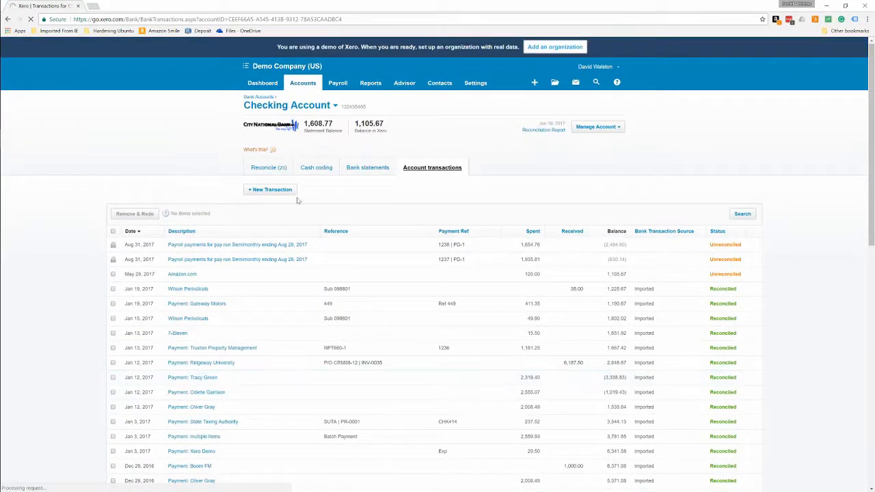
Start a new spend money transaction to Amazon.com in the Checking Account, dated May 1, 2017.
{"action": "left_click", "coordinate": [281, 191]}
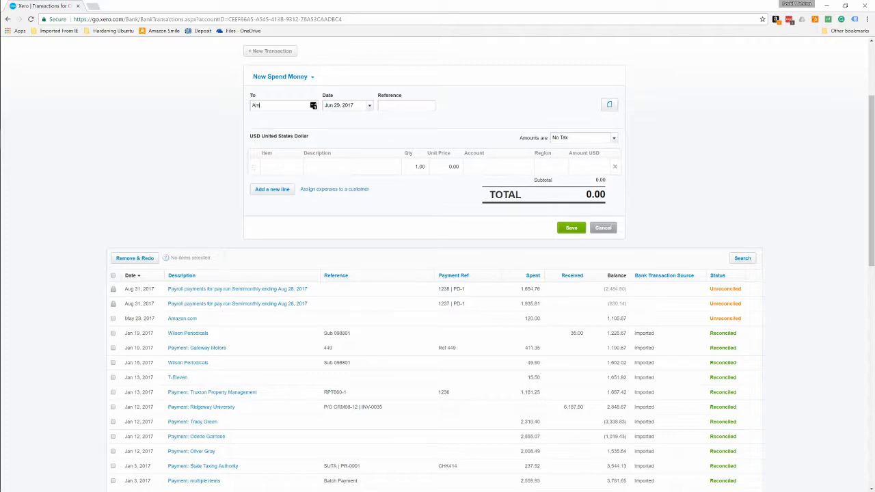
{"action": "type", "text": ".com"}
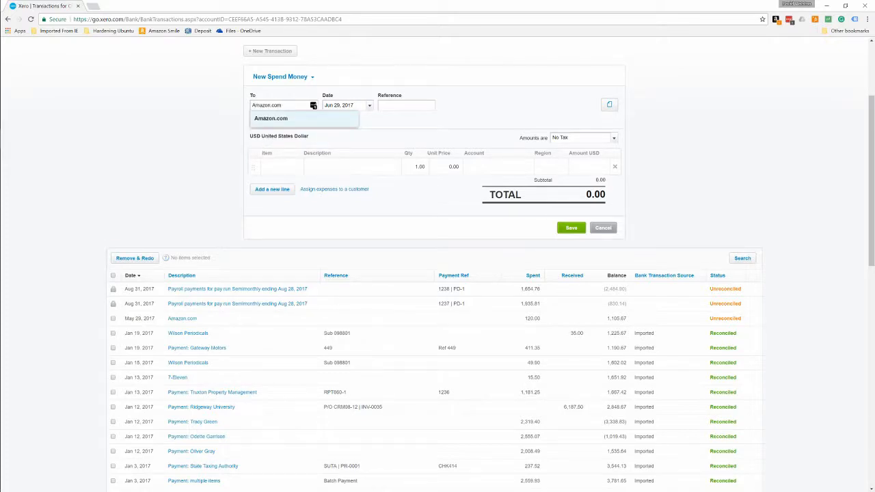
{"action": "key", "text": "Tab"}
{"action": "left_click", "coordinate": [370, 106]}
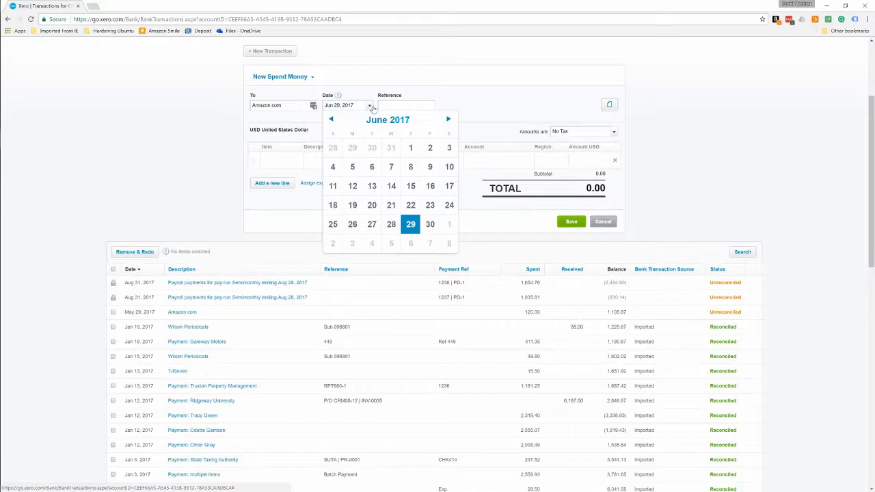
{"action": "left_click", "coordinate": [332, 119]}
{"action": "left_click", "coordinate": [352, 148]}
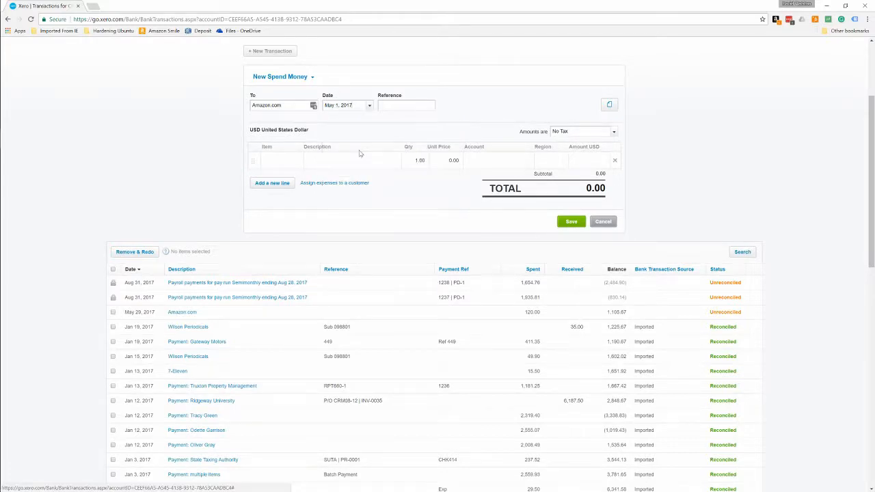
{"action": "left_click", "coordinate": [409, 107]}
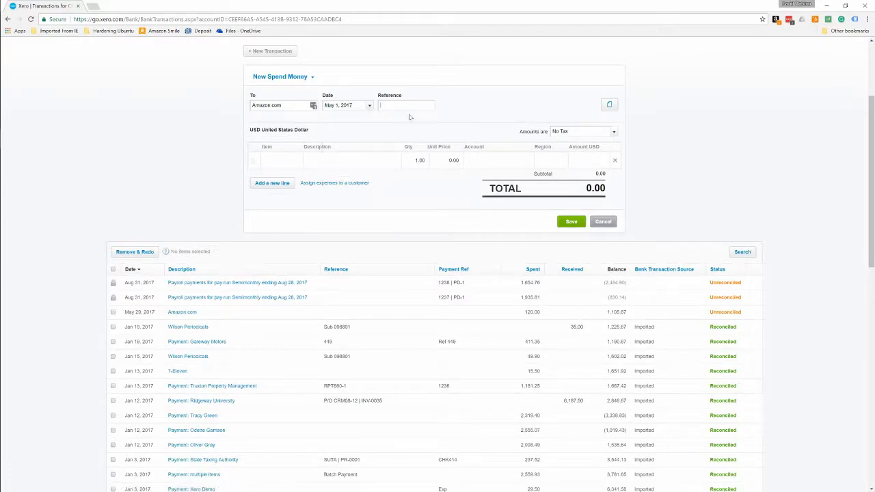
Describe the spend money line as Office Supplies with a unit price of 140.00.
{"action": "left_click", "coordinate": [331, 164]}
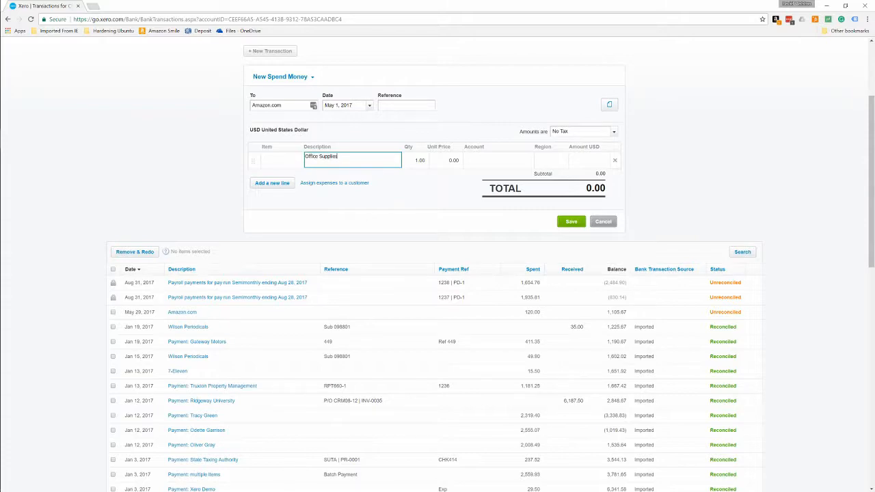
{"action": "key", "text": "Tab"}
{"action": "key", "text": "Tab"}
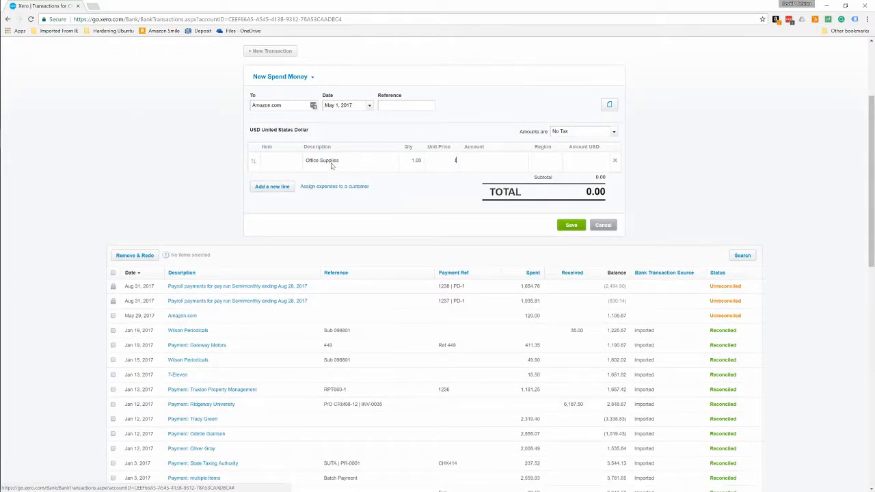
{"action": "type", "text": "140"}
{"action": "key", "text": "Tab"}
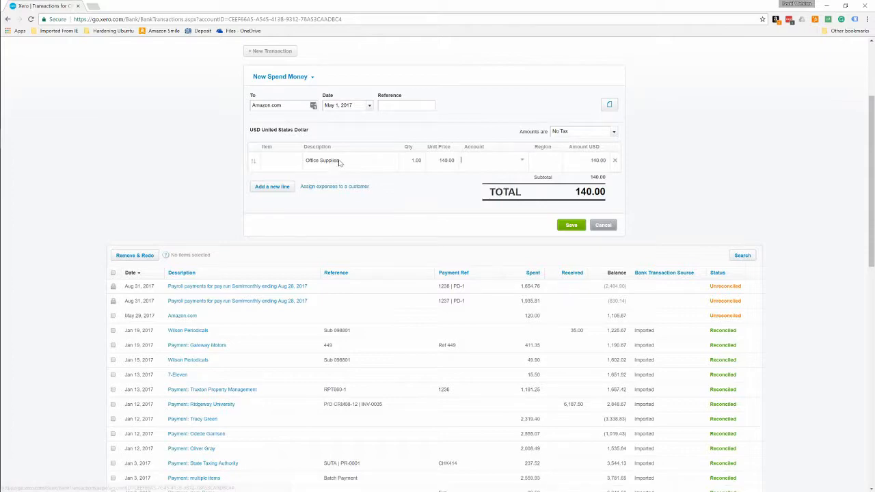
Assign the Office Supplies line to account 652 - Office Expenses and region North, and save the transaction.
{"action": "left_click", "coordinate": [522, 162]}
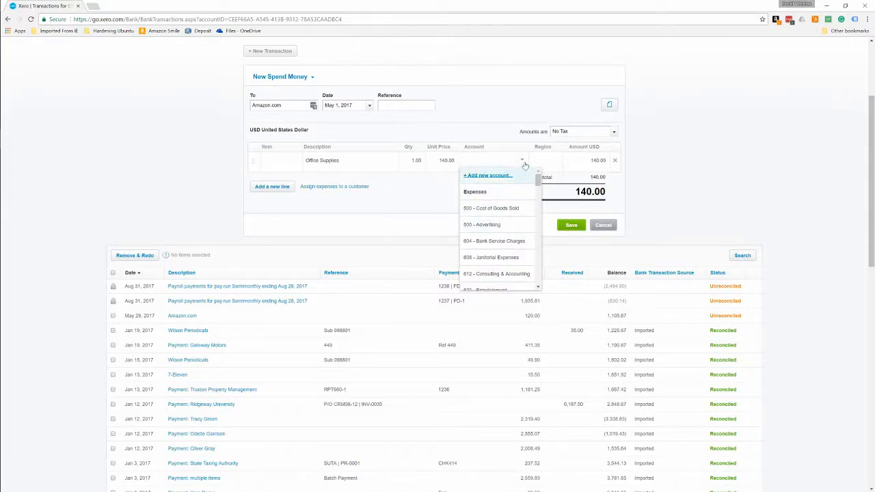
{"action": "scroll", "coordinate": [500, 273], "scroll_direction": "down", "scroll_amount": 5}
{"action": "scroll", "coordinate": [496, 272], "scroll_direction": "down", "scroll_amount": 5}
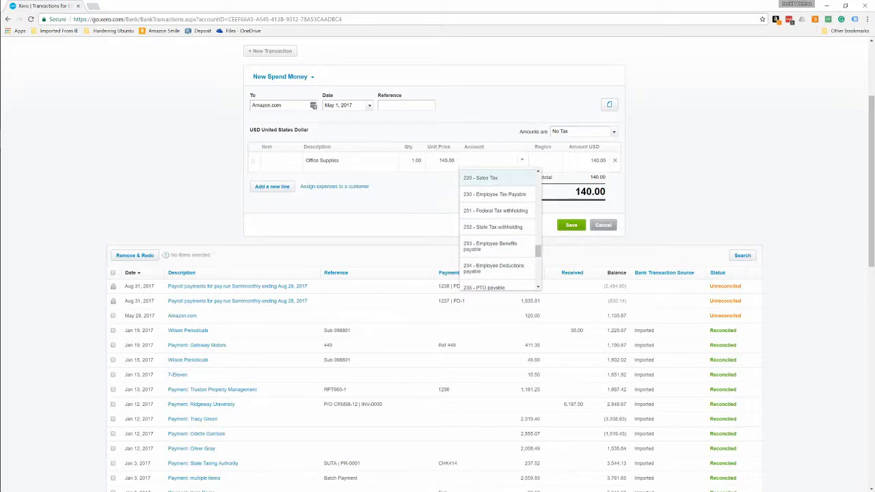
{"action": "type", "text": "office"}
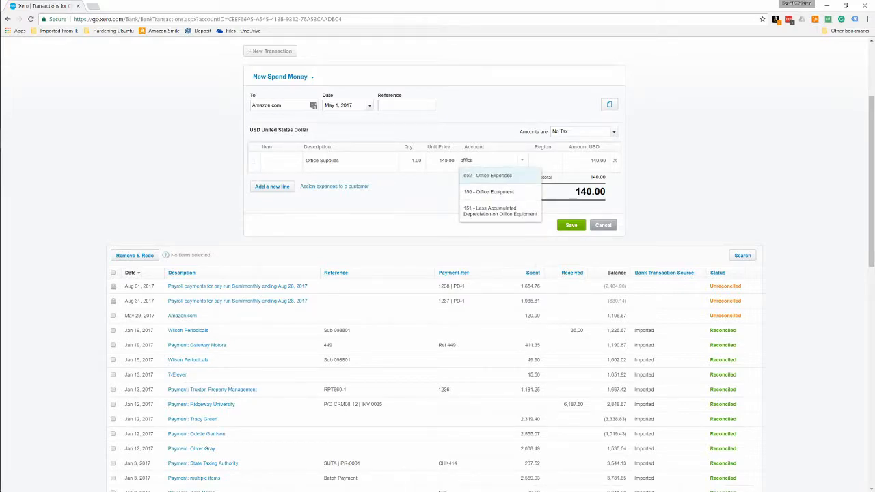
{"action": "key", "text": "Tab"}
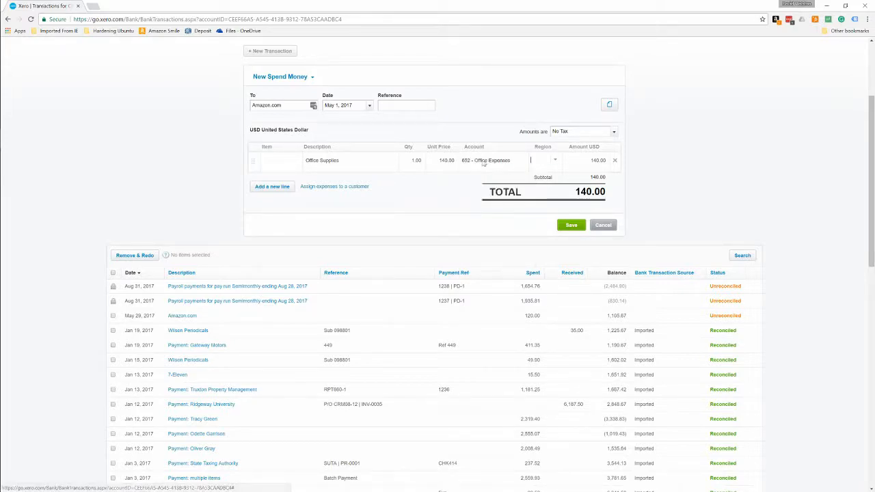
{"action": "left_click", "coordinate": [555, 161]}
{"action": "left_click", "coordinate": [555, 208]}
{"action": "mouse_move", "coordinate": [1, 226]}
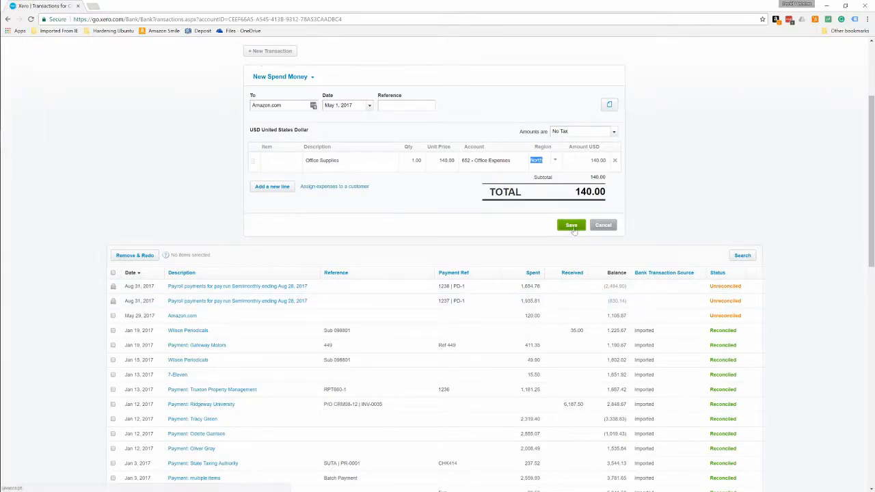
{"action": "left_click", "coordinate": [572, 226]}
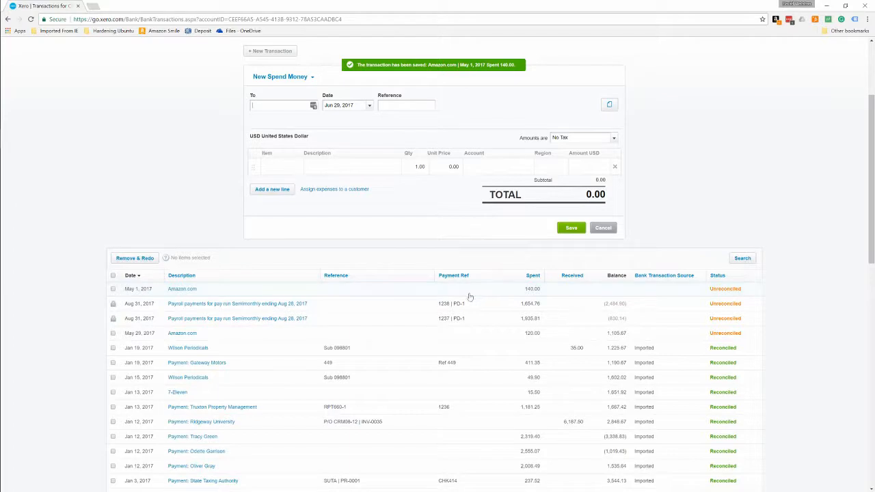
Switch the new transaction to receive money and choose Amazon.com as the payer.
{"action": "scroll", "coordinate": [470, 297], "scroll_direction": "down", "scroll_amount": 3}
{"action": "scroll", "coordinate": [470, 296], "scroll_direction": "down", "scroll_amount": 6}
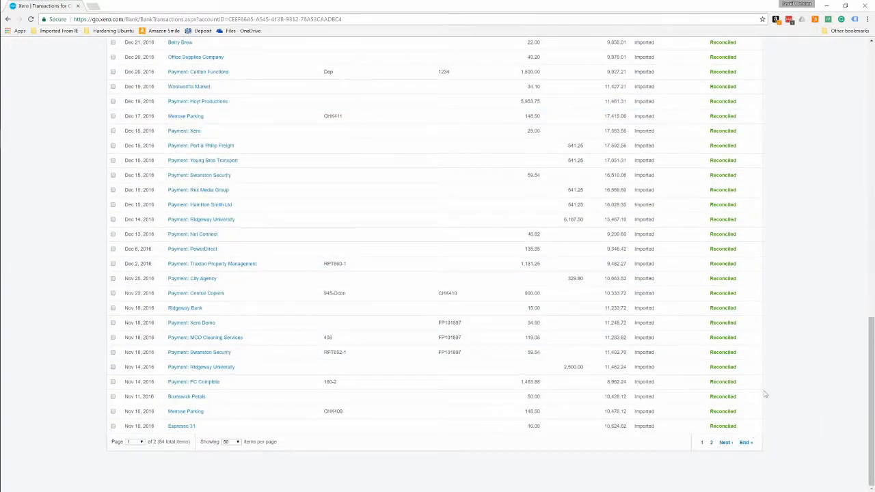
{"action": "scroll", "coordinate": [762, 395], "scroll_direction": "up", "scroll_amount": 3}
{"action": "scroll", "coordinate": [742, 401], "scroll_direction": "up", "scroll_amount": 5}
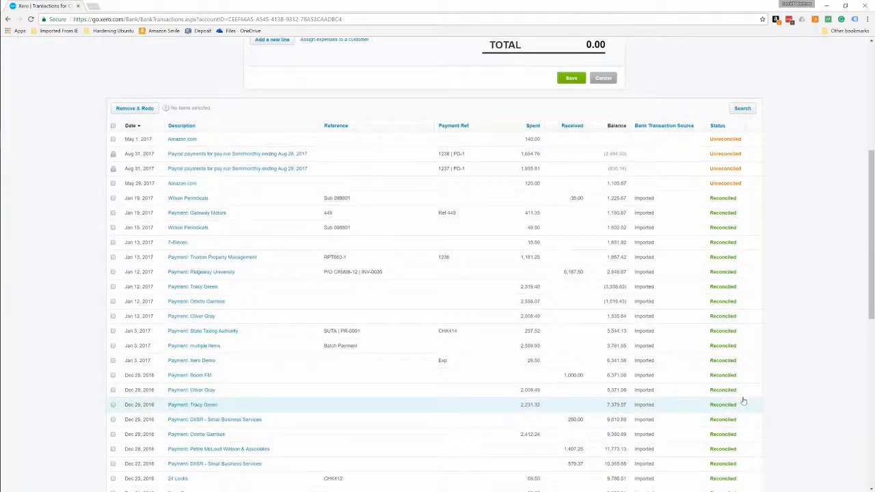
{"action": "scroll", "coordinate": [498, 348], "scroll_direction": "up", "scroll_amount": 3}
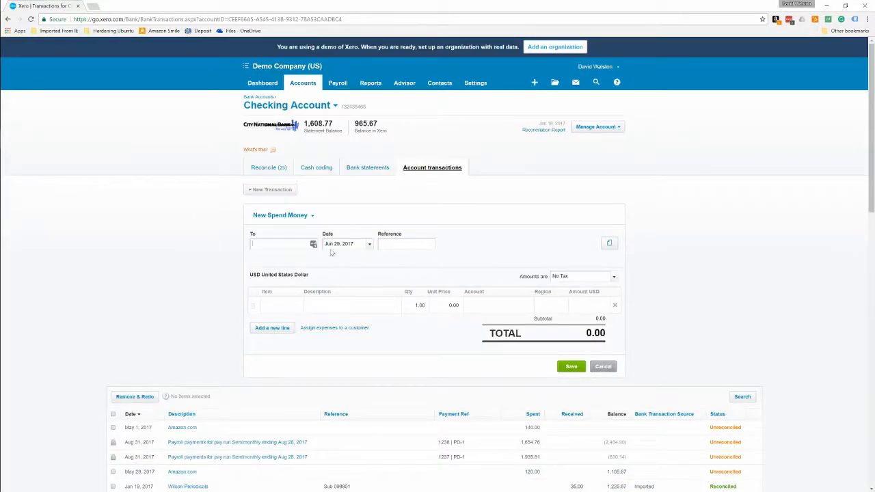
{"action": "left_click", "coordinate": [279, 216]}
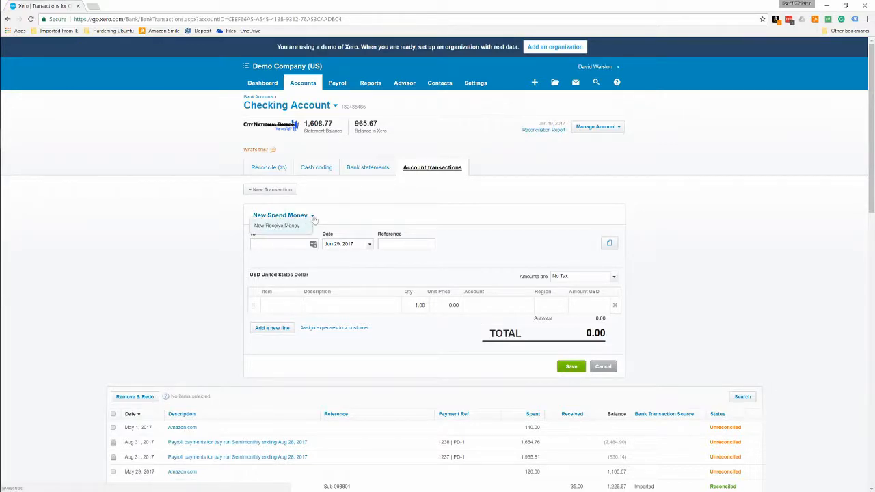
{"action": "left_click", "coordinate": [277, 226]}
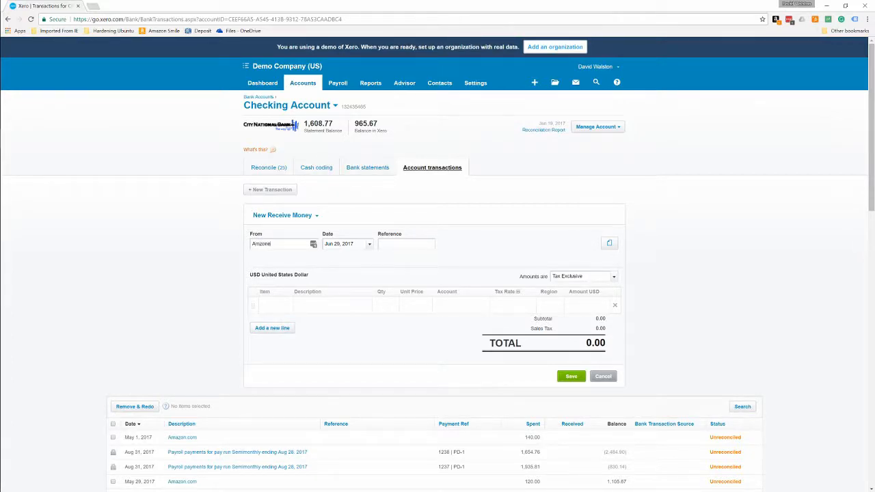
{"action": "key", "text": "BackSpace"}
{"action": "key", "text": "BackSpace"}
{"action": "key", "text": "BackSpace"}
{"action": "key", "text": "BackSpace"}
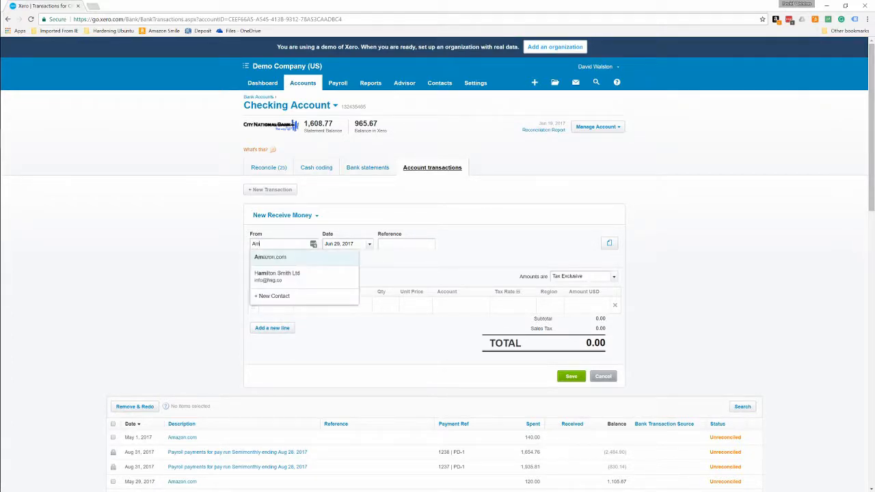
{"action": "left_click", "coordinate": [267, 257]}
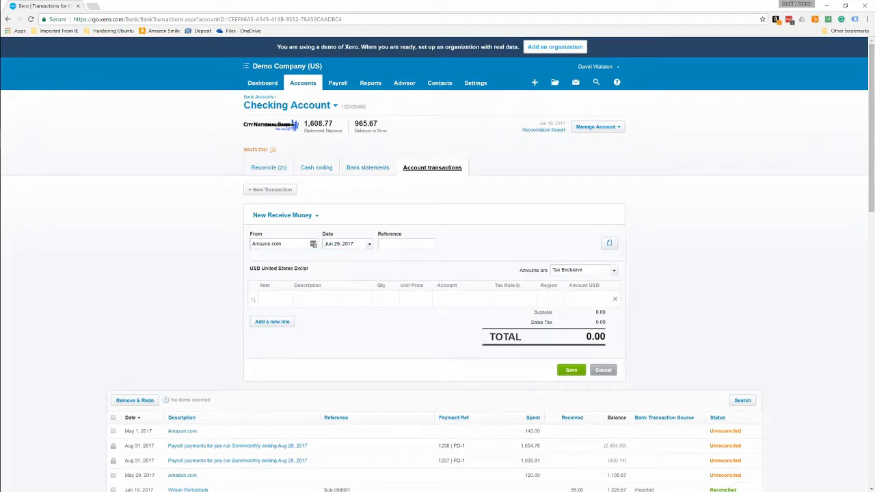
Enter a Refund line with a unit price of 140.00 and date the receive money transaction May 31, 2017.
{"action": "left_click", "coordinate": [342, 298]}
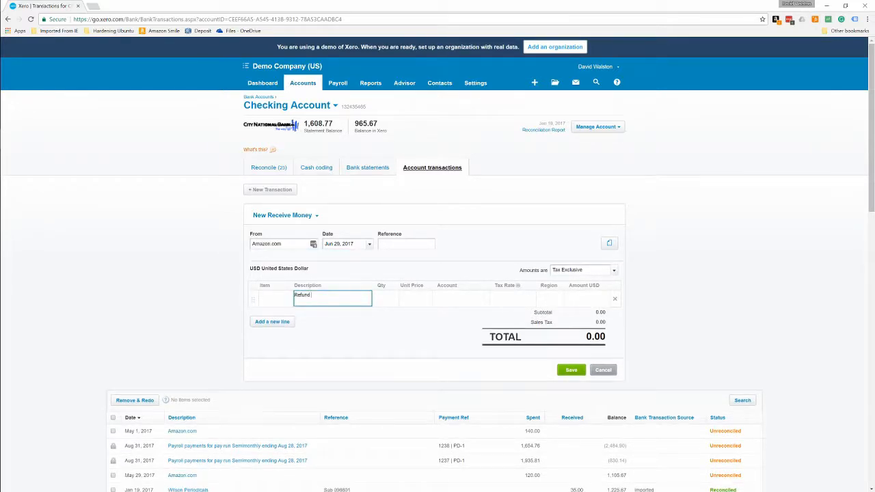
{"action": "type", "text": "Refund"}
{"action": "key", "text": "Tab"}
{"action": "key", "text": "Tab"}
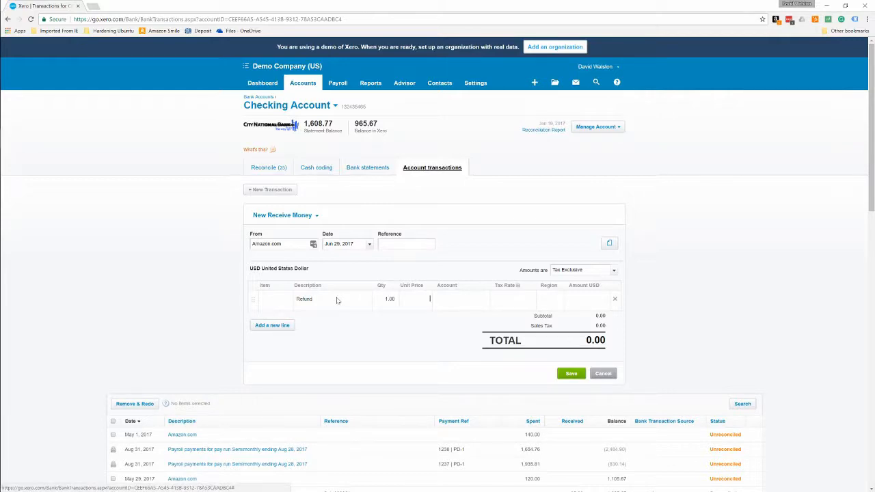
{"action": "key", "text": "Tab"}
{"action": "left_click", "coordinate": [359, 242]}
{"action": "left_click", "coordinate": [389, 288]}
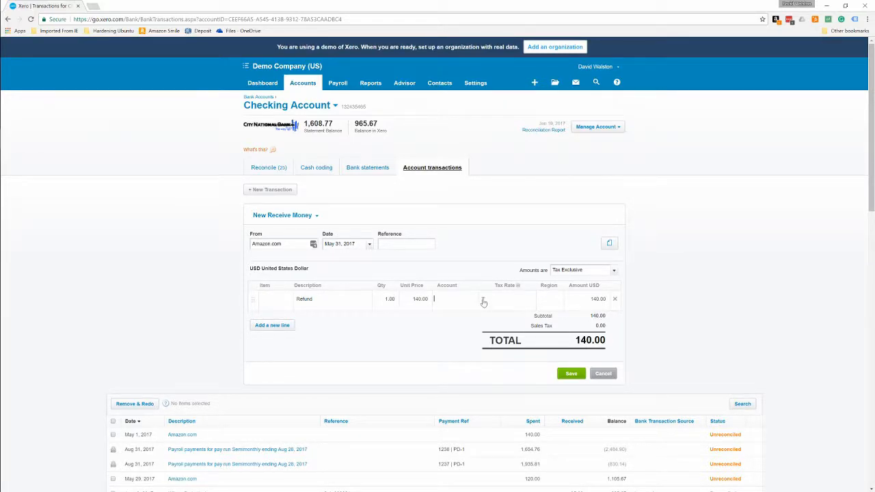
Assign the Refund line to account 652 - Office Expenses and region North, and save the transaction.
{"action": "type", "text": "off"}
{"action": "key", "text": "Tab"}
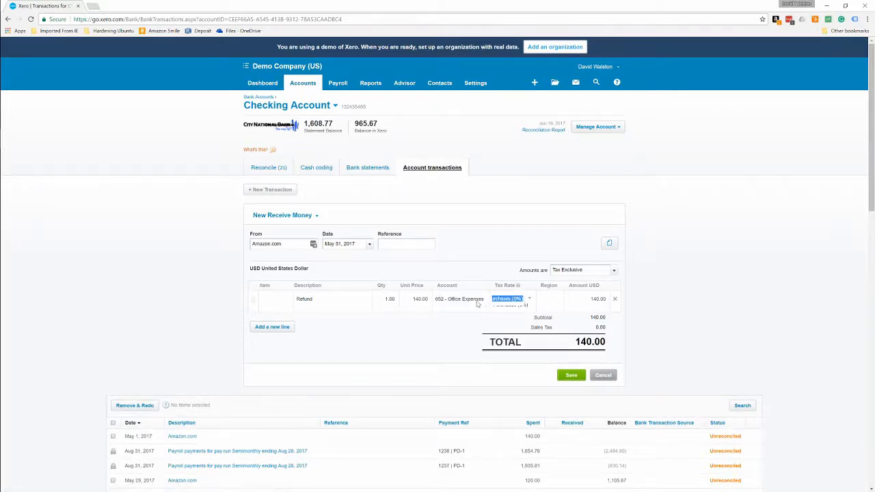
{"action": "key", "text": "Tab"}
{"action": "left_click", "coordinate": [556, 298]}
{"action": "left_click", "coordinate": [549, 348]}
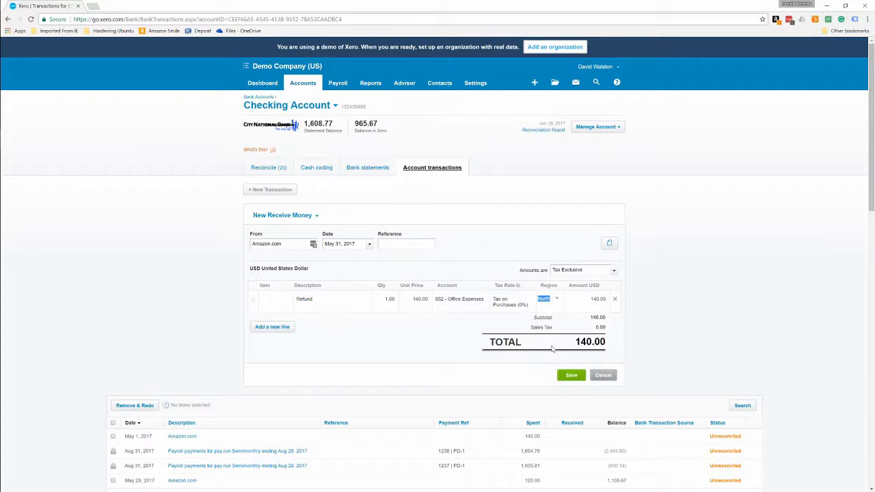
{"action": "left_click", "coordinate": [571, 375]}
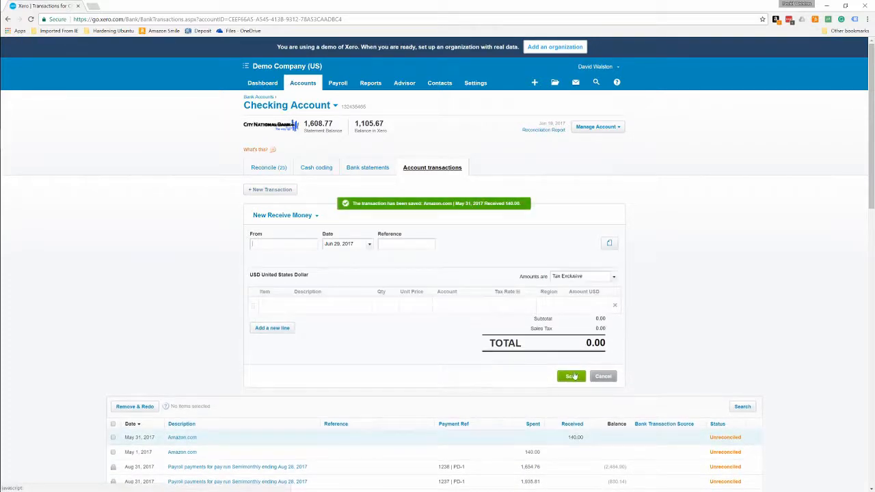
Check the new Amazon.com entries among the account transactions and return to the Checking Account's reconciliation.
{"action": "scroll", "coordinate": [560, 381], "scroll_direction": "down", "scroll_amount": 1}
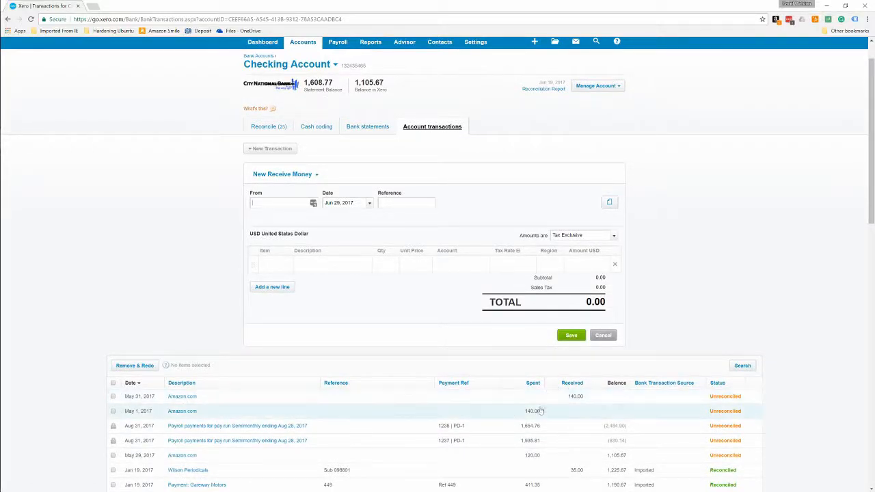
{"action": "scroll", "coordinate": [540, 404], "scroll_direction": "up", "scroll_amount": 1}
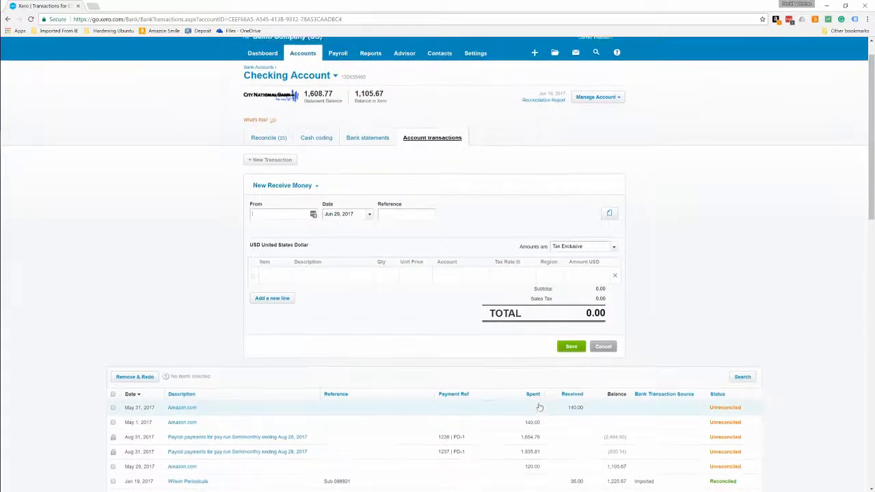
{"action": "left_click", "coordinate": [260, 171]}
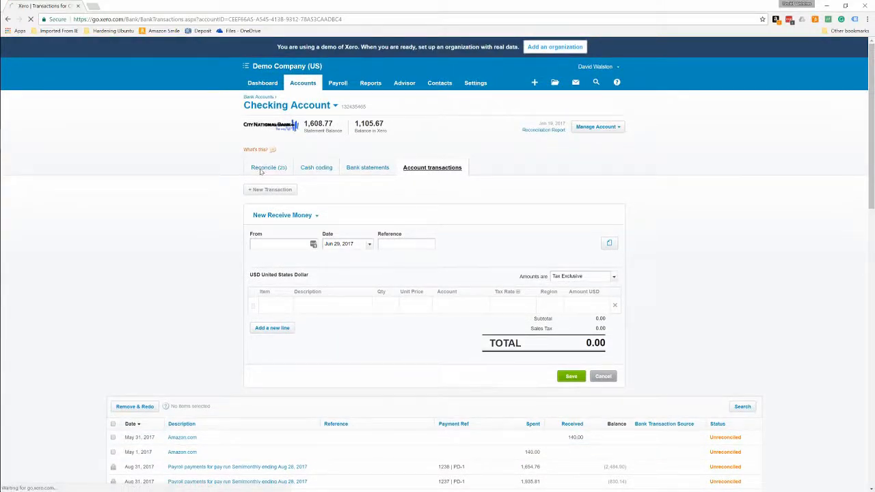